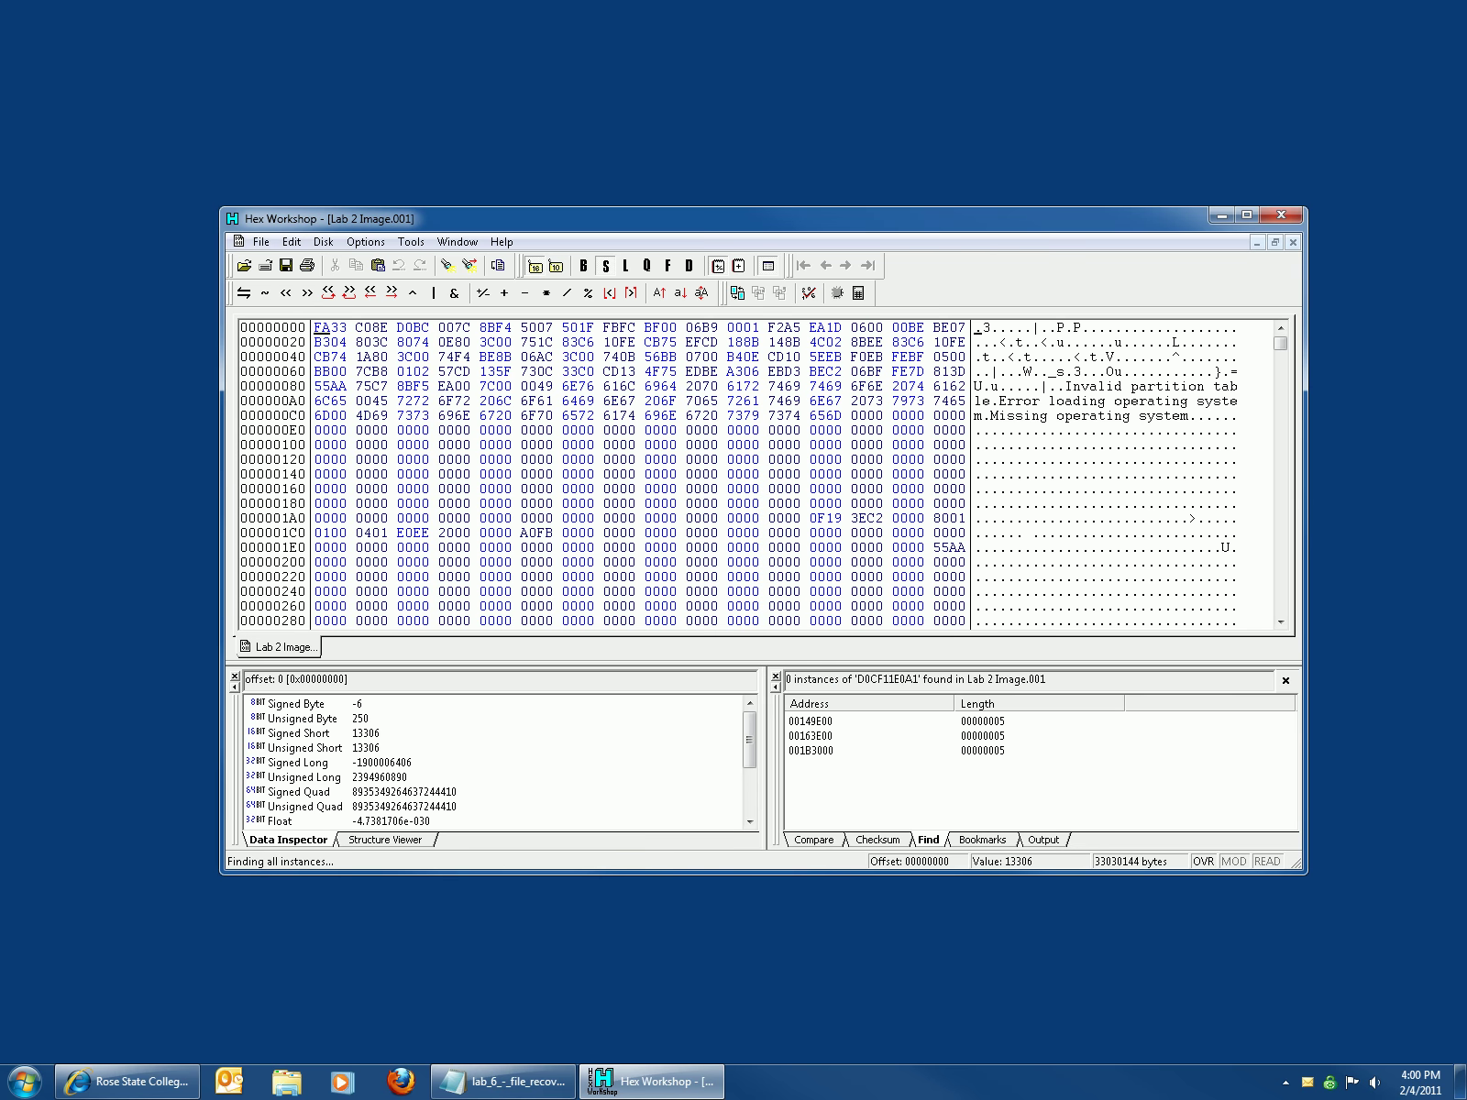
Go to the first D0CF11E0A1 match at 00149E00 and convert the hex offset 149E00 to decimal in Calculator
click(811, 721)
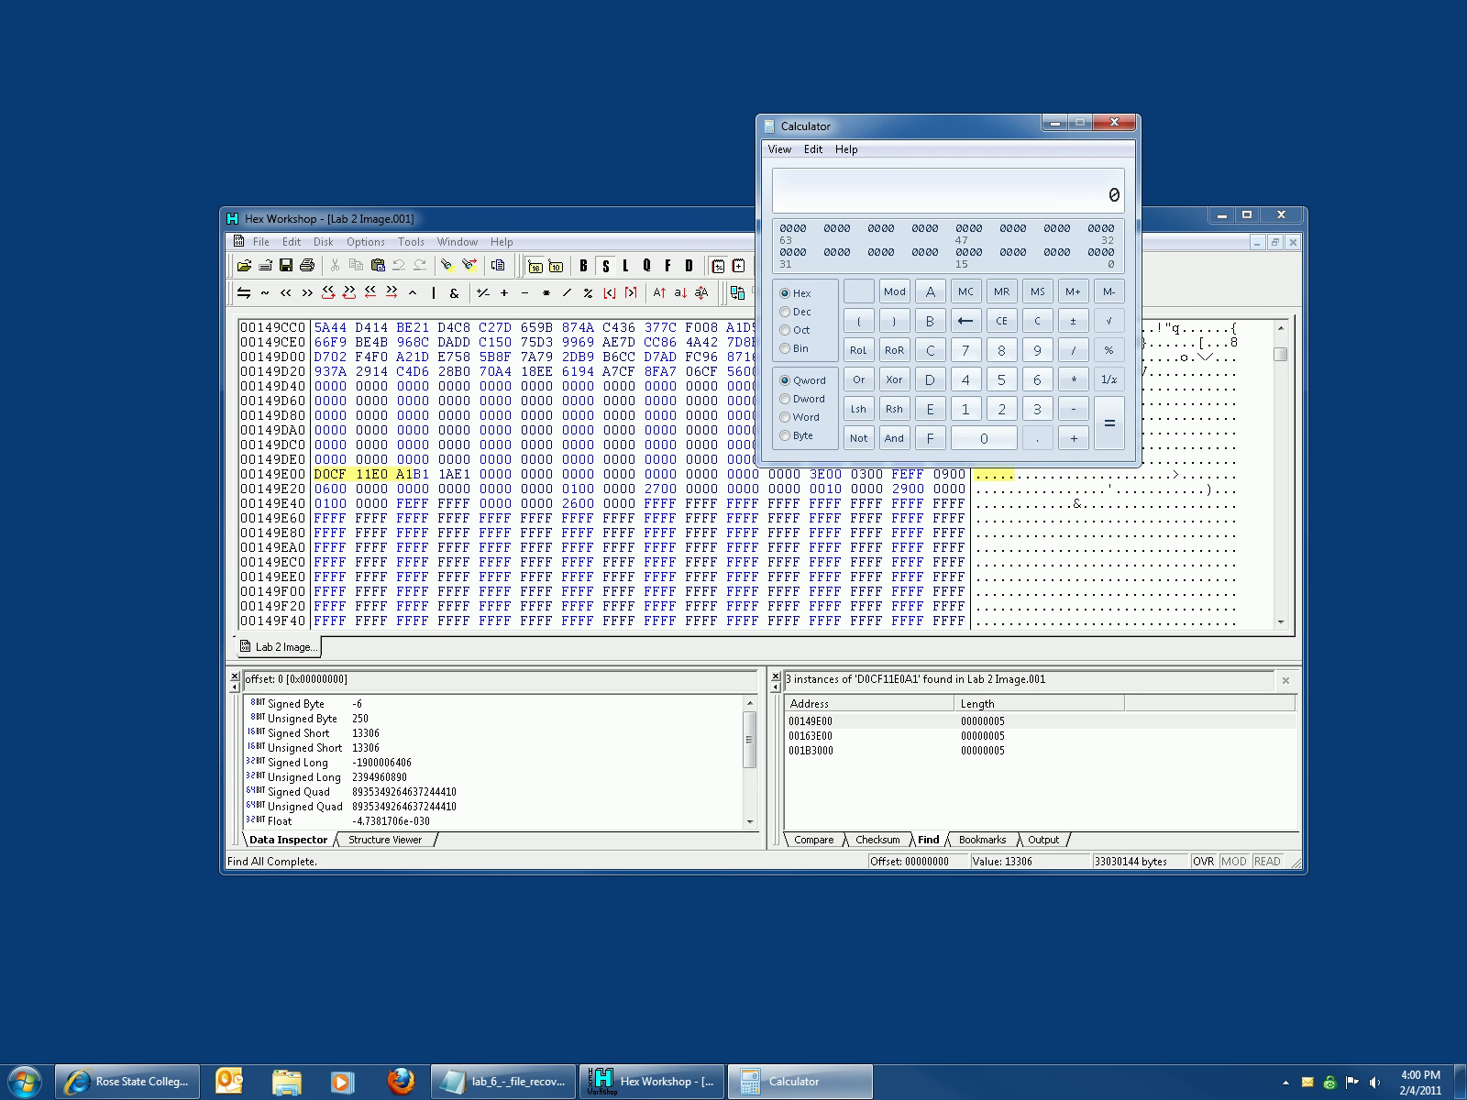
click(966, 409)
click(966, 379)
click(1037, 351)
click(930, 408)
click(984, 439)
click(984, 438)
click(785, 312)
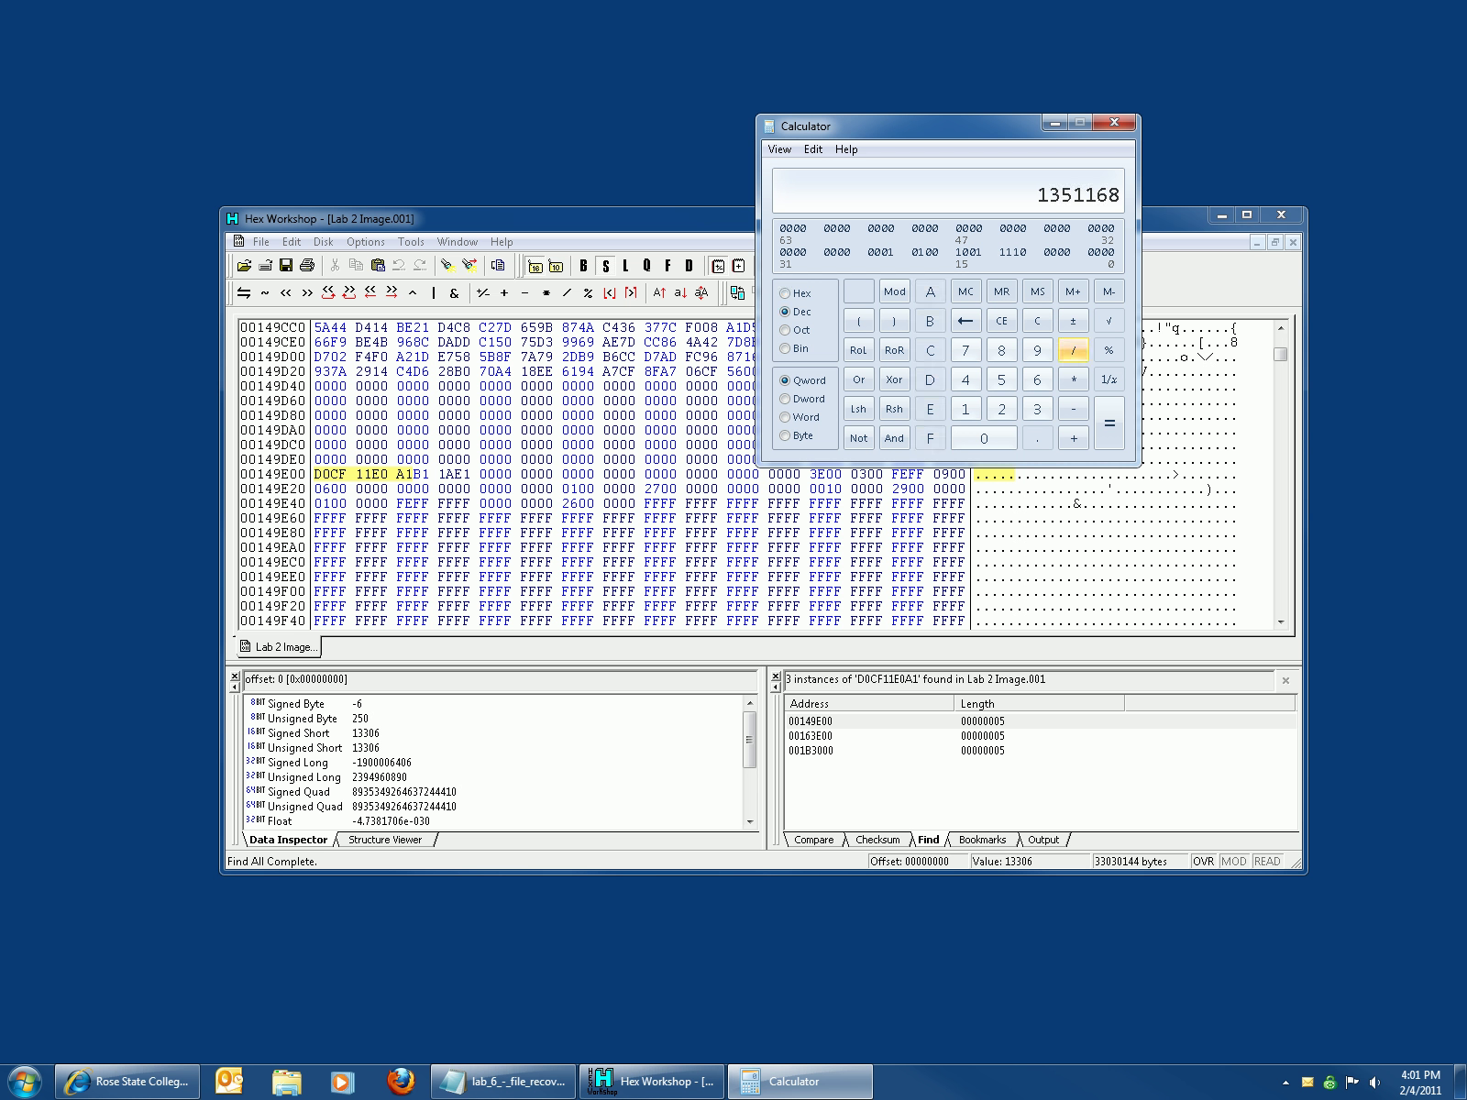
Divide the decimal offset by 512 to get the starting sector number
click(1001, 380)
click(965, 409)
click(1001, 408)
click(1108, 422)
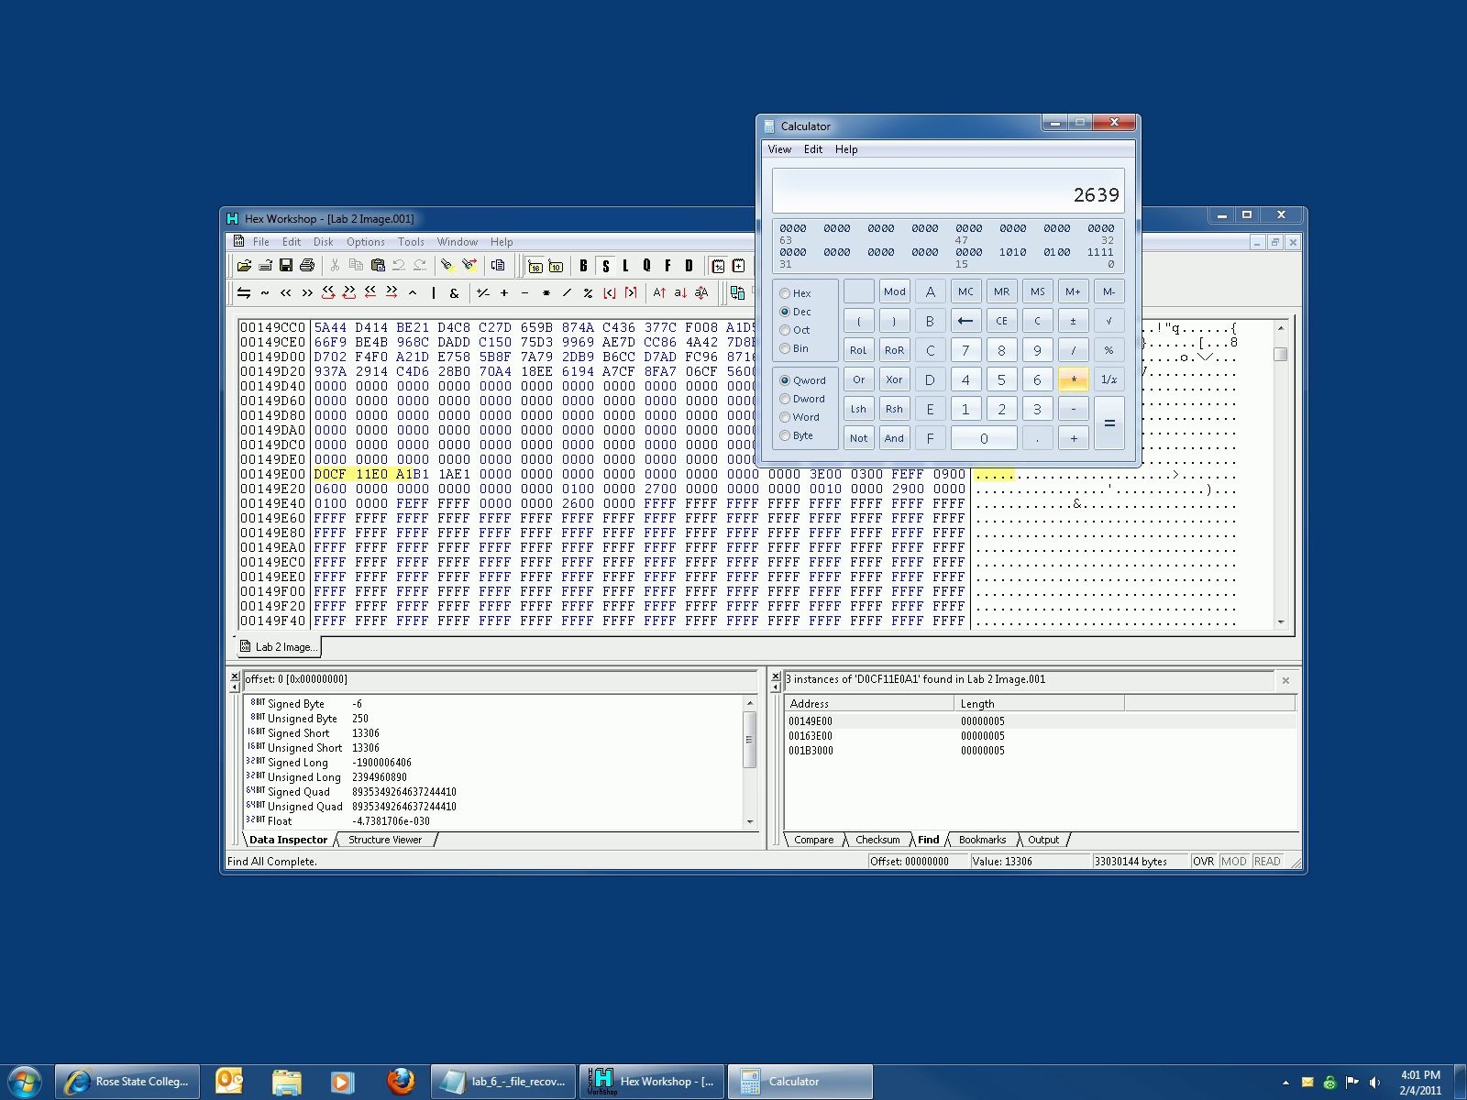
Multiply the sector number by 512 and convert the product back to hexadecimal
click(1001, 379)
click(966, 408)
click(1001, 409)
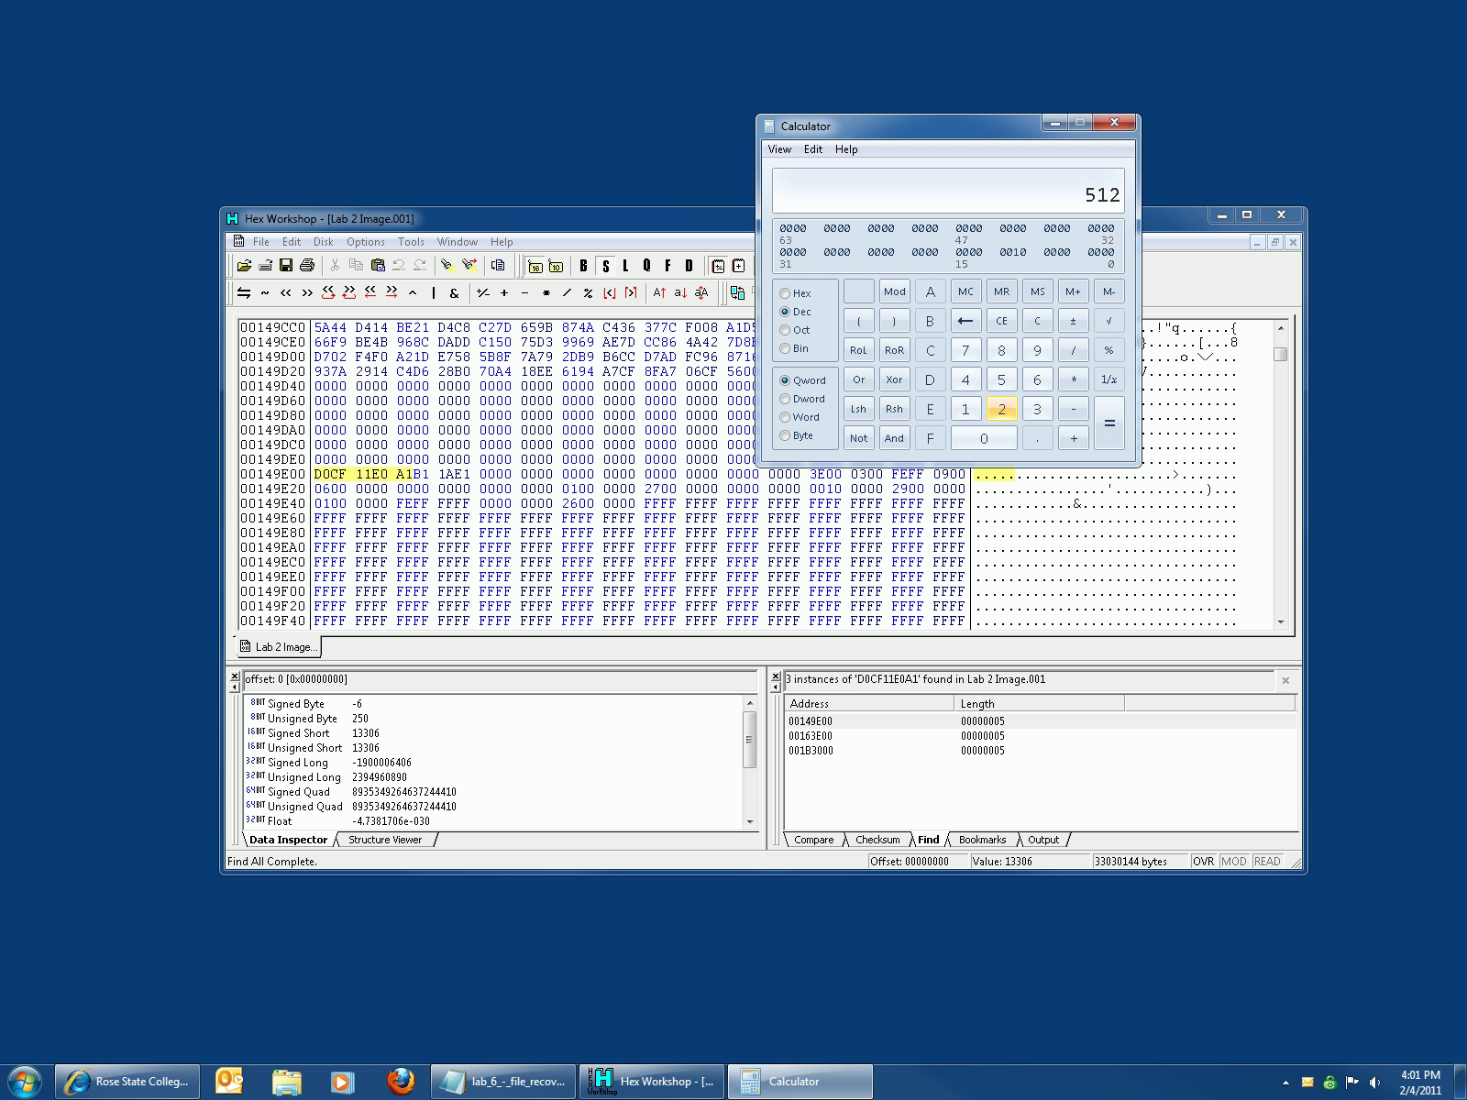
click(1109, 423)
key(F5)
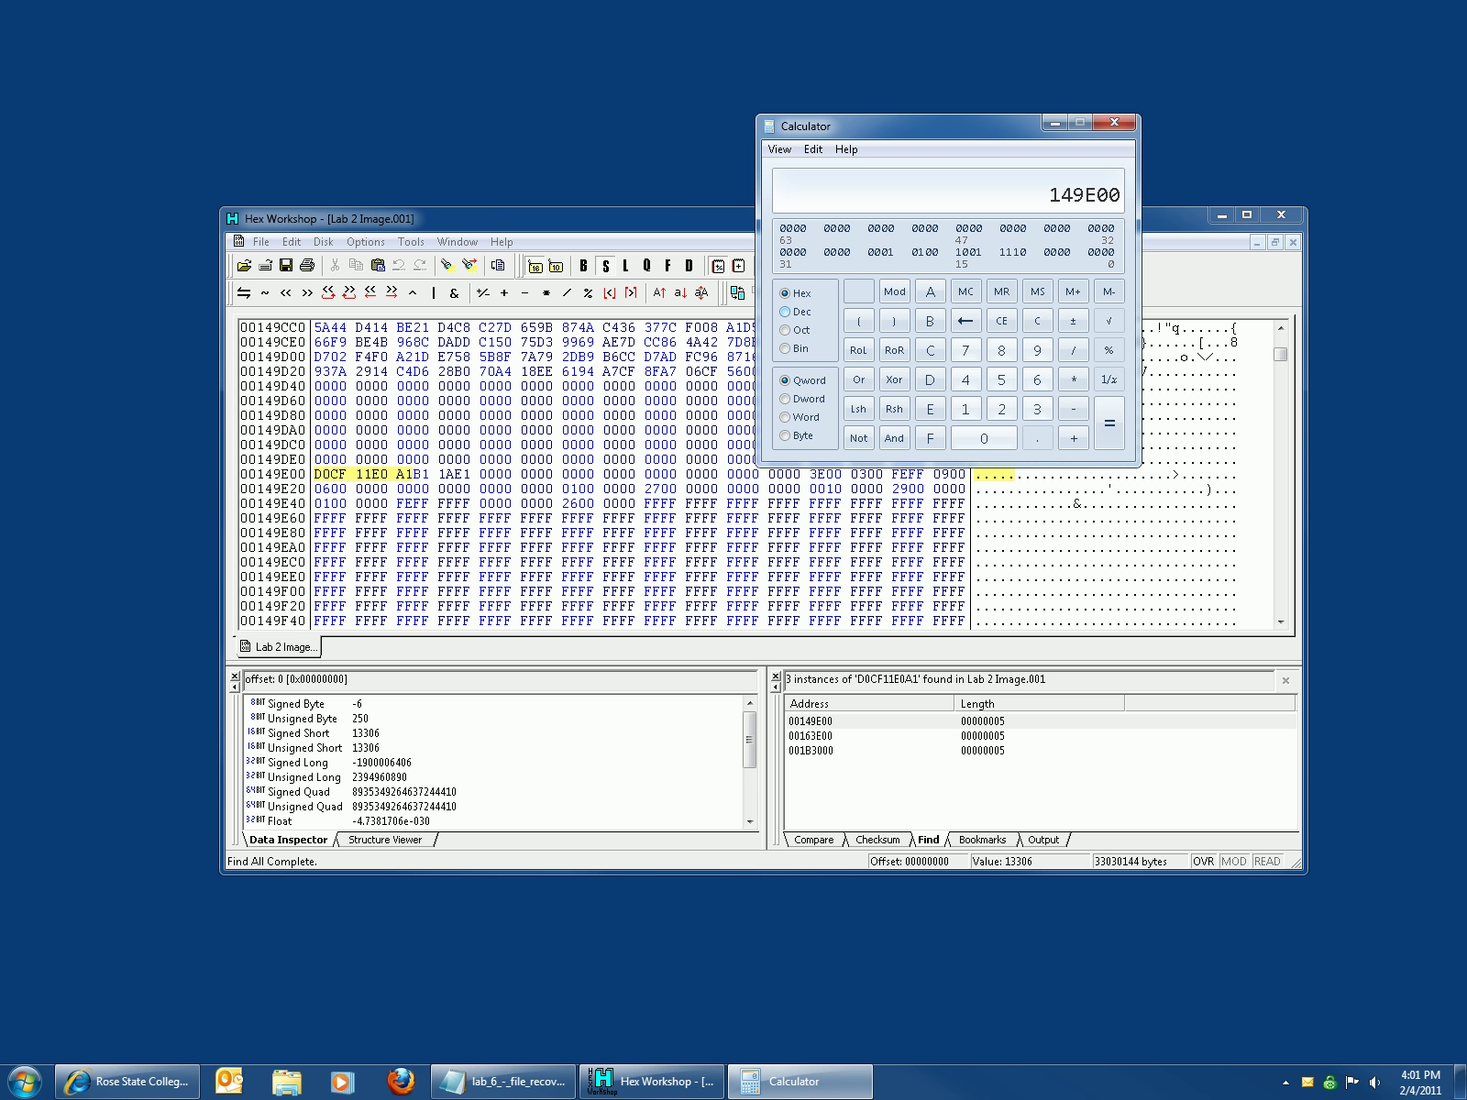
Convert the decimal sector size 512 to hexadecimal
click(785, 312)
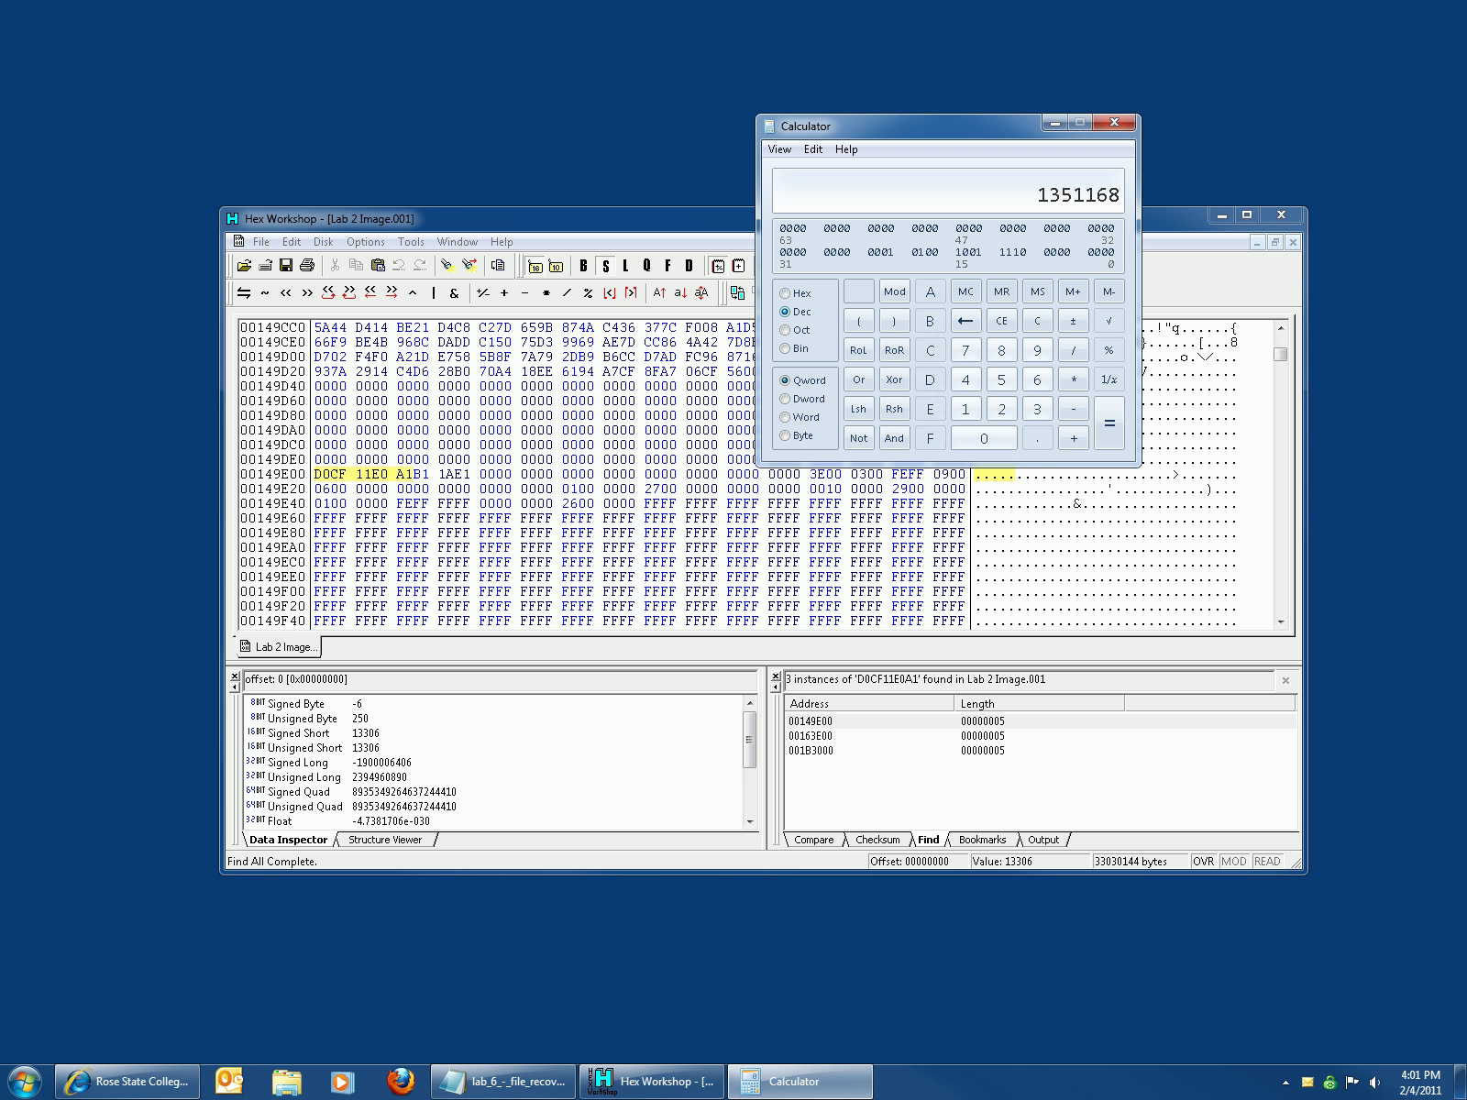
click(1001, 380)
click(965, 409)
click(1001, 409)
key(F5)
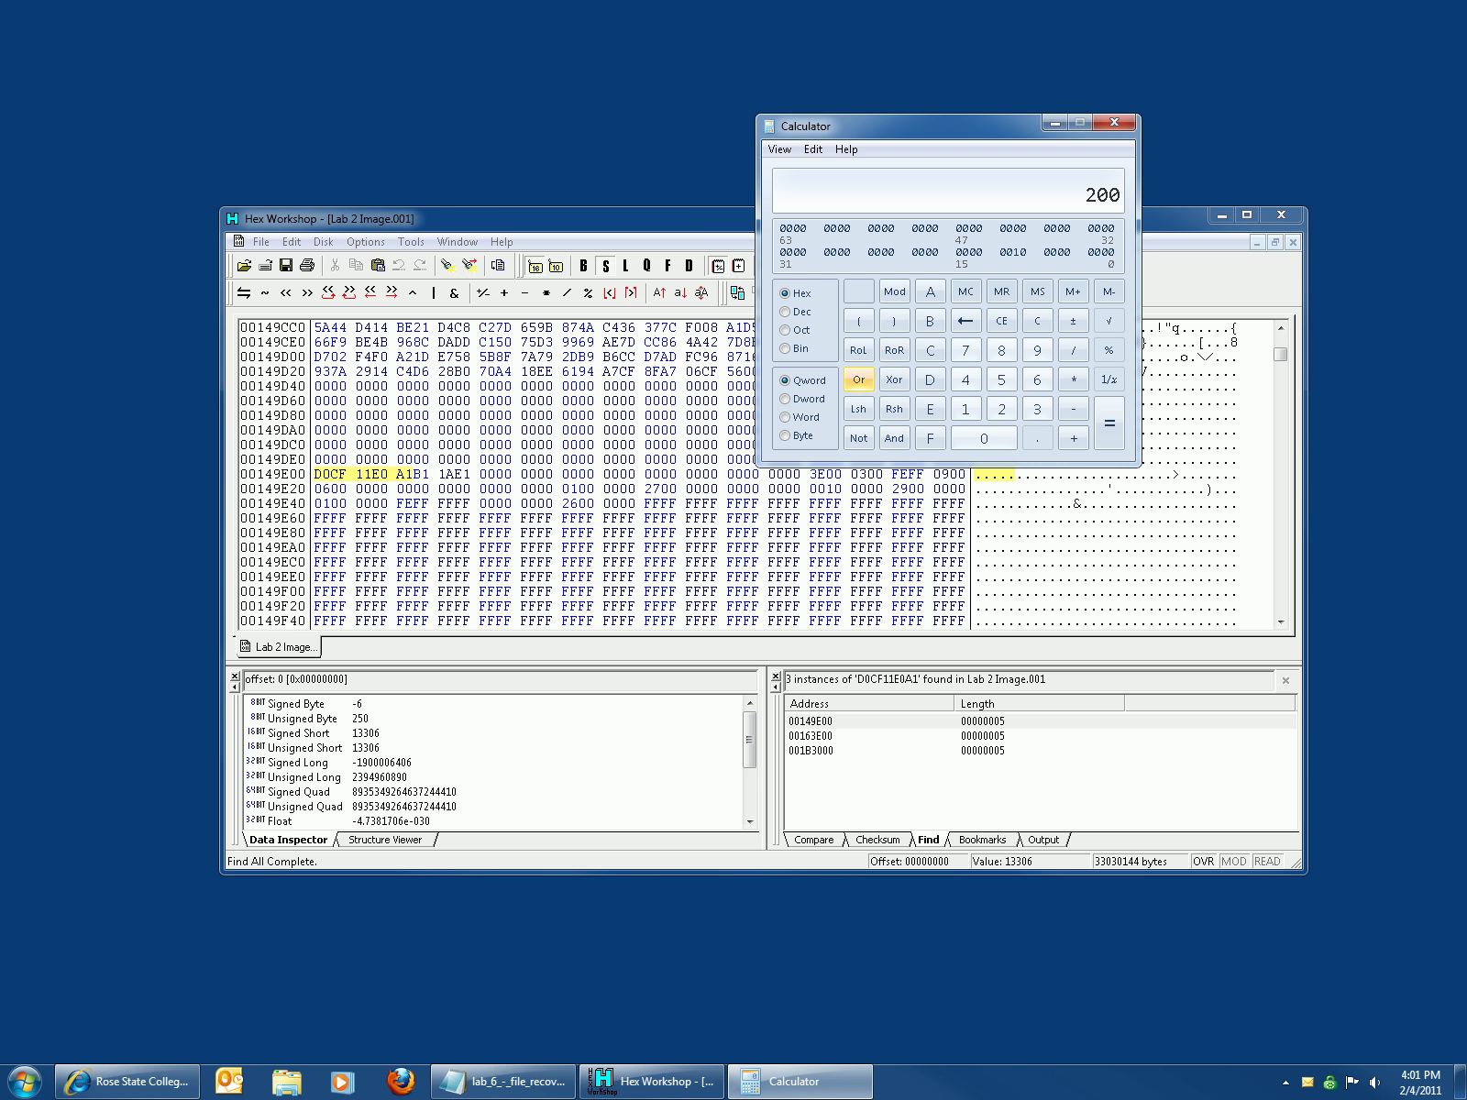
Add hex 200 to the offset 149E00 to calculate where the next sector starts
click(965, 409)
click(966, 379)
click(1037, 350)
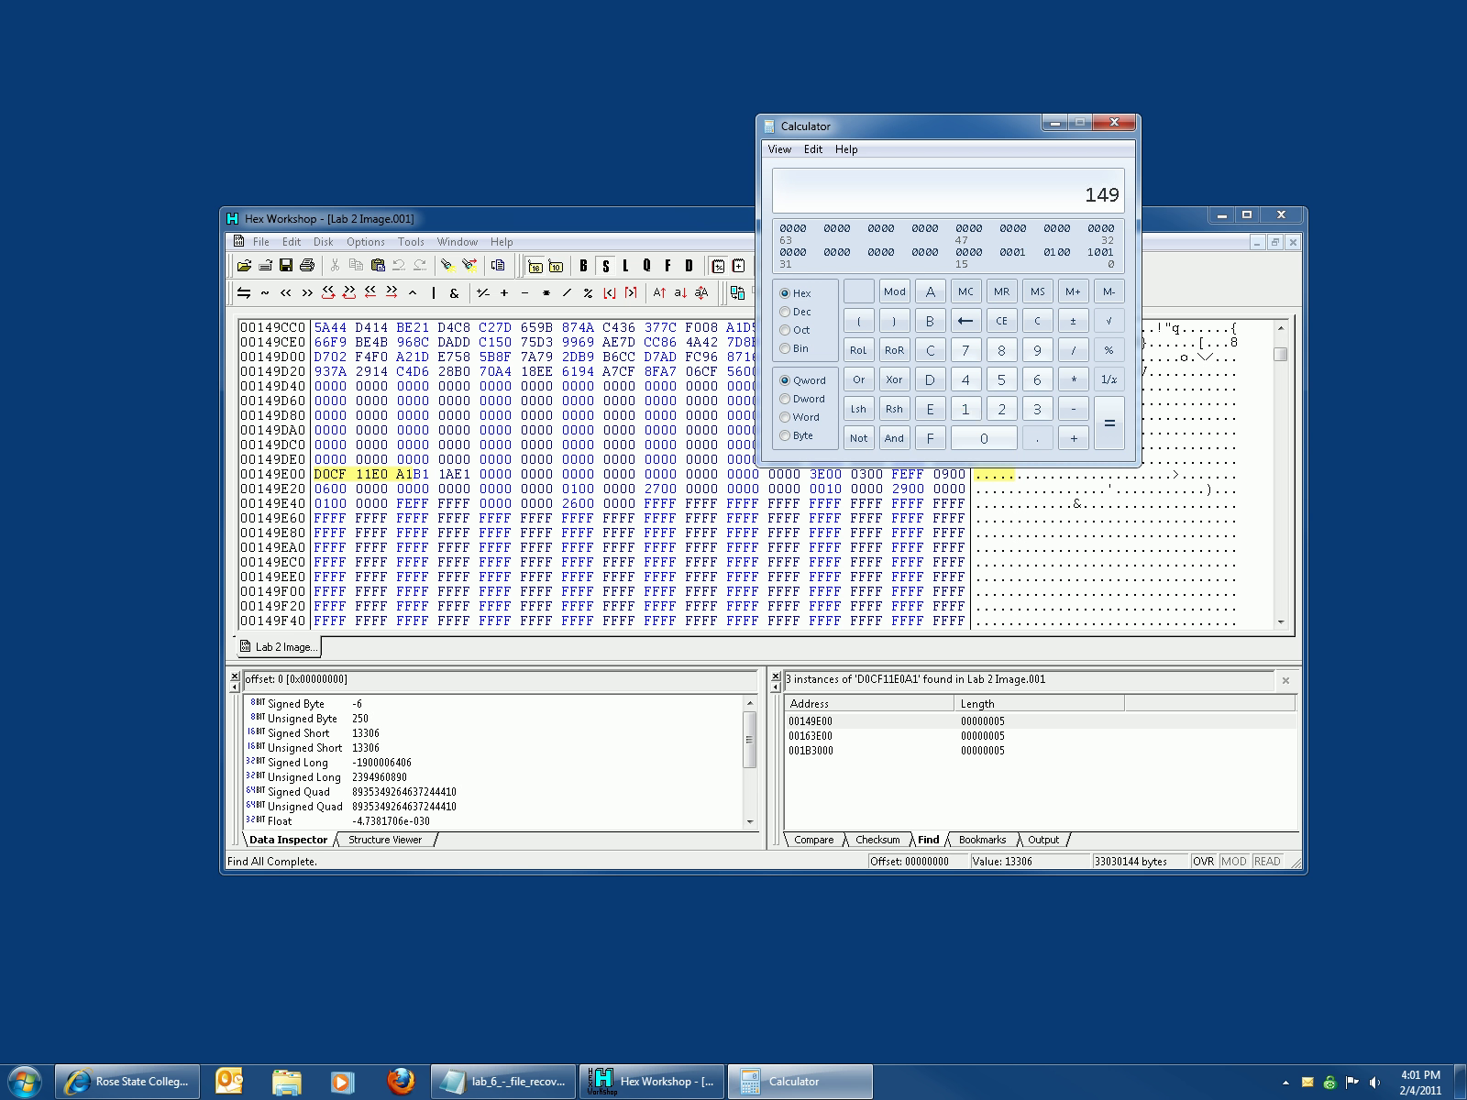
click(929, 409)
click(984, 438)
click(984, 439)
click(1074, 439)
click(1001, 408)
click(984, 438)
click(984, 438)
click(1109, 424)
Switch to Hex Workshop and select the 0x200-byte sector starting at offset 00149E00
key(alt+Tab)
click(316, 474)
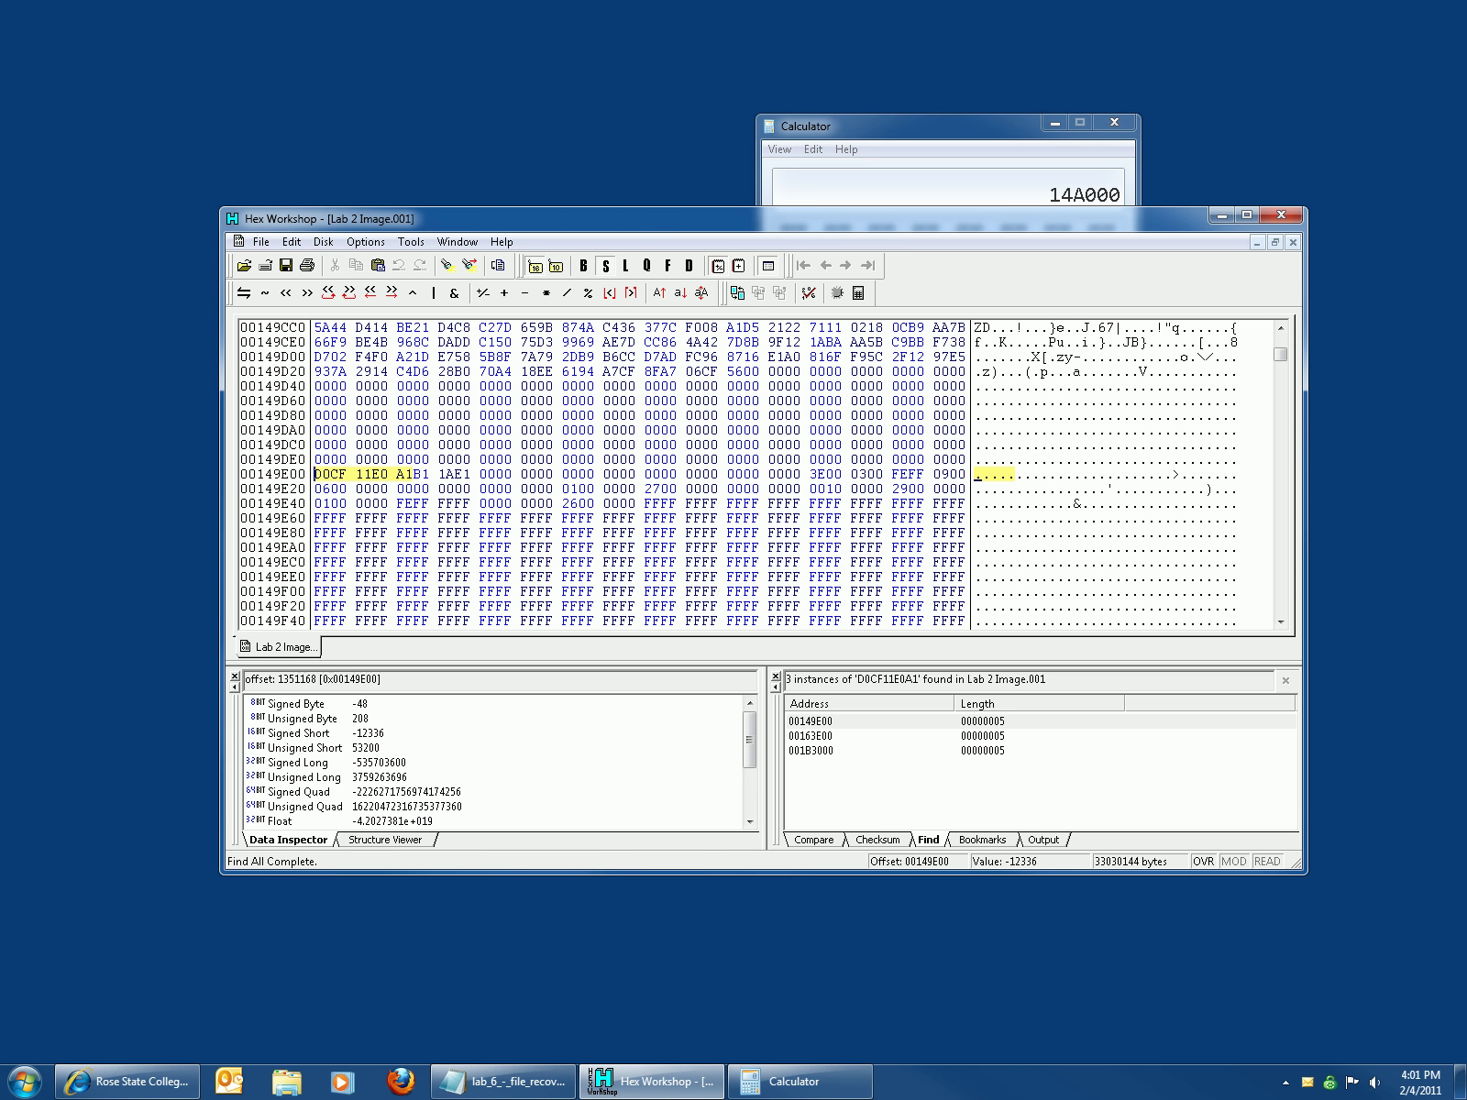
key(shift+Down)
key(shift+Down)
key(shift+Down)
key(shift+Down)
key(shift+Down)
key(shift+Down)
key(shift+Down)
key(shift+Down)
key(shift+Down)
key(shift+Down)
key(shift+Down)
key(shift+Down)
key(shift+Down)
key(shift+Down)
key(shift+Down)
key(shift+Down)
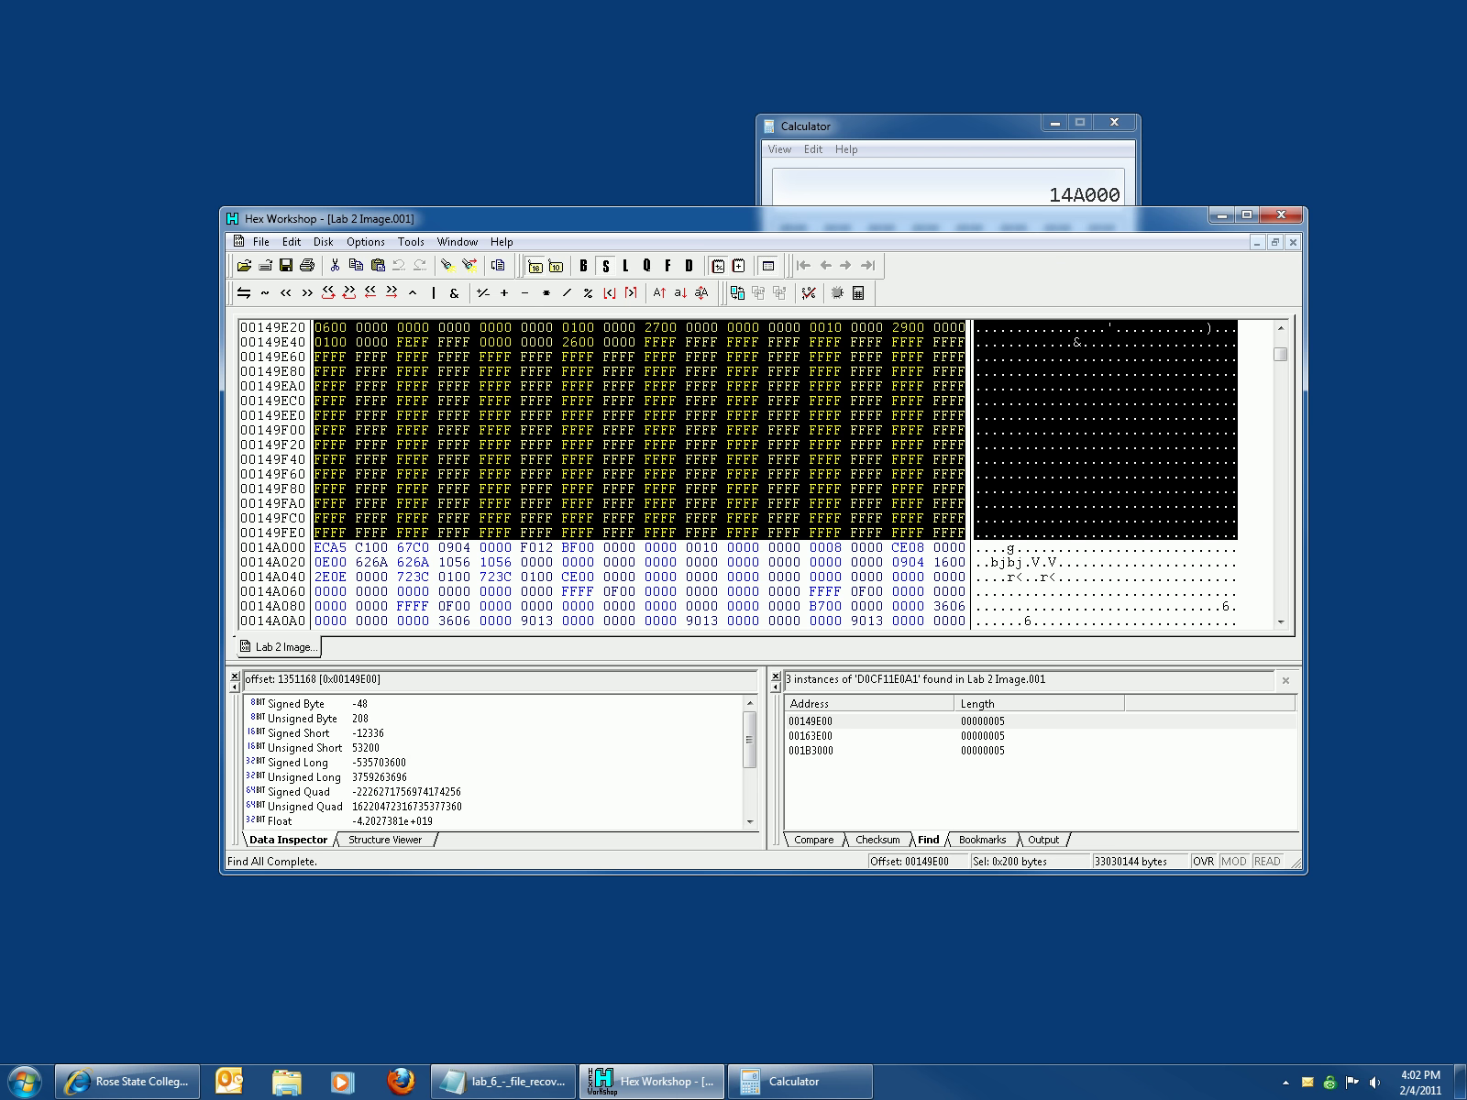
scroll(642, 473, up, 3)
scroll(642, 473, down, 1)
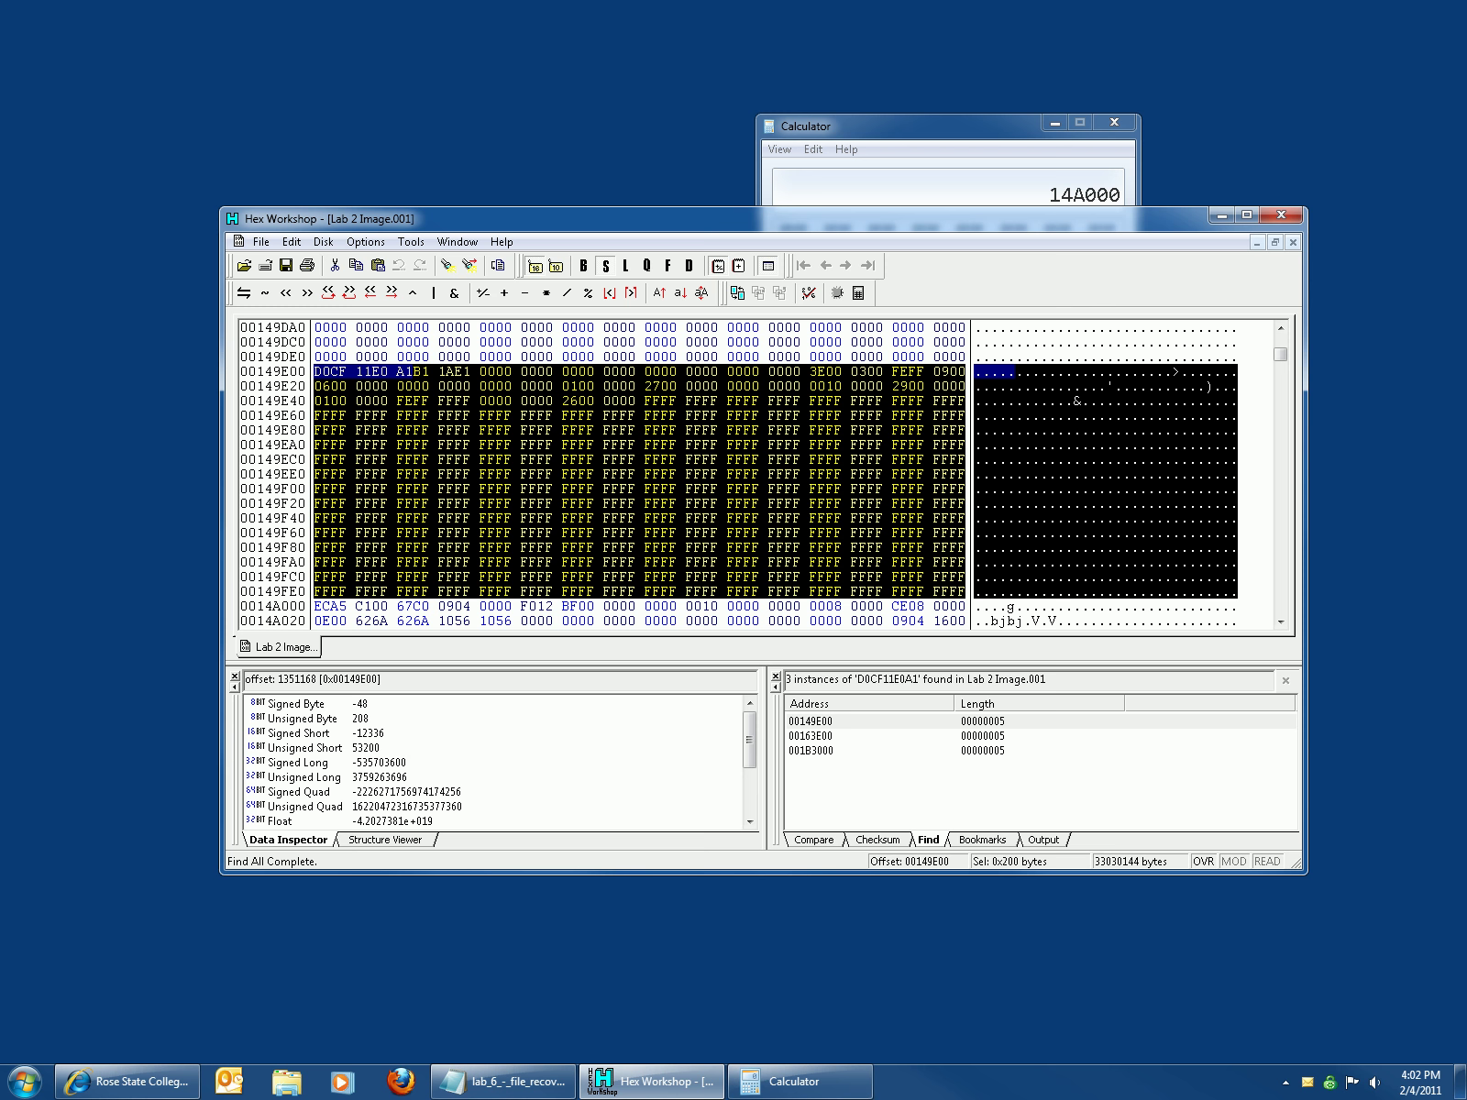
Examine the data after the first document header to find where the document ends and the next file starts
scroll(642, 472, down, 15)
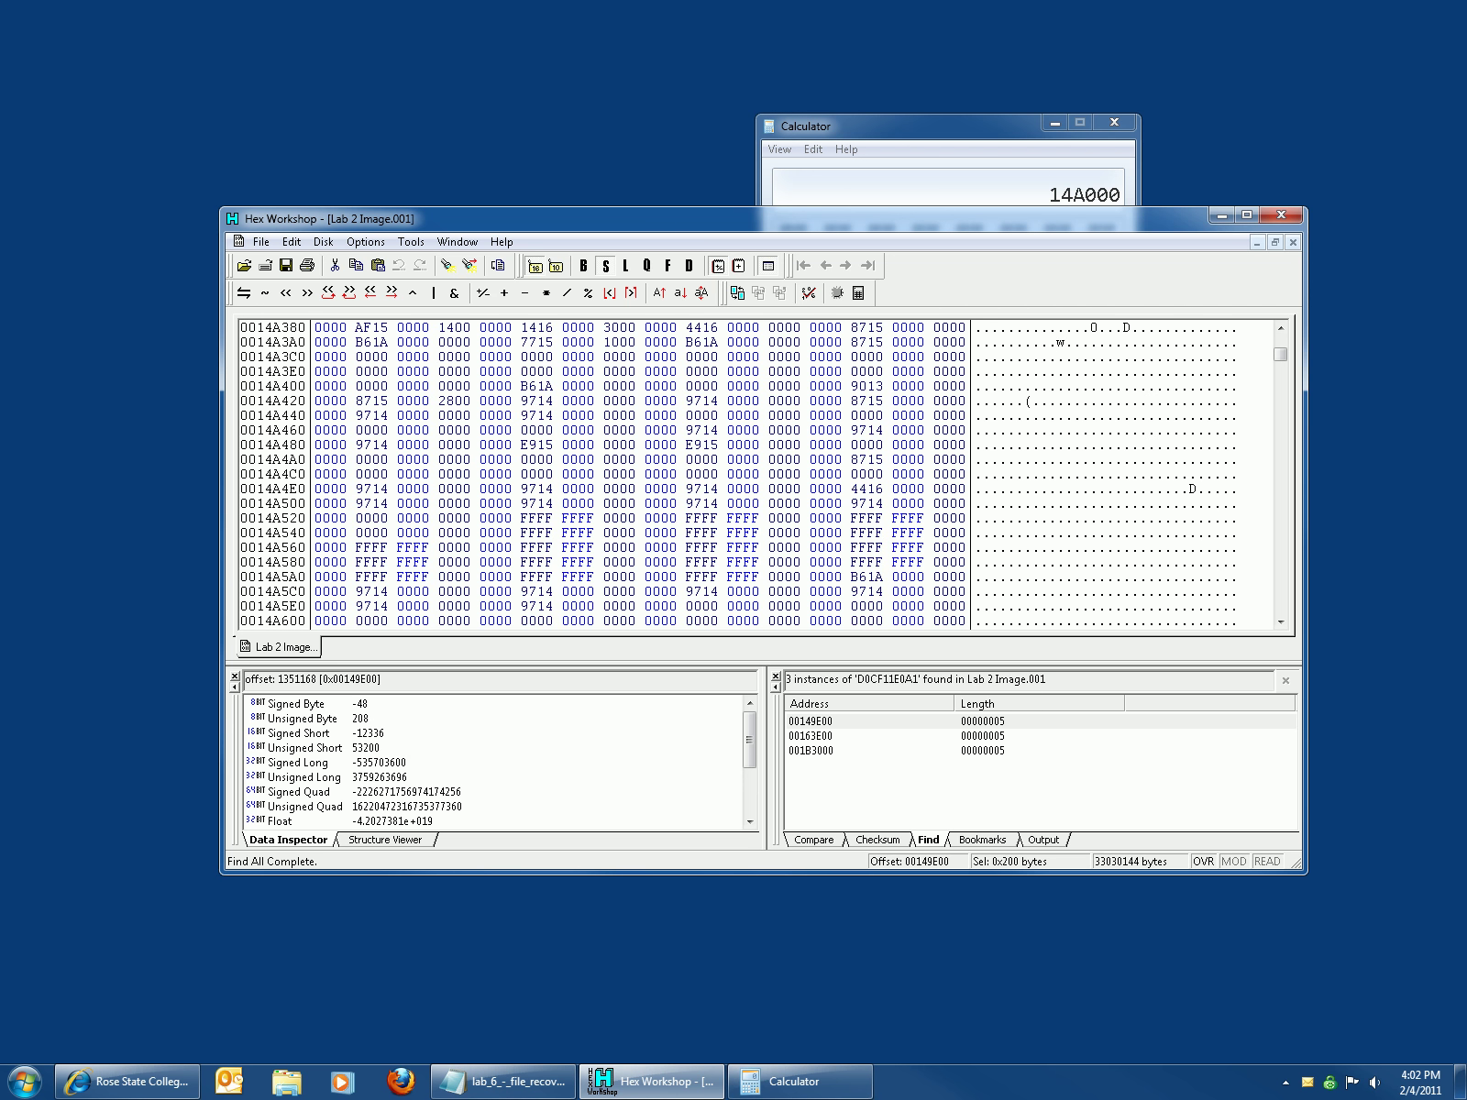
scroll(642, 473, down, 7)
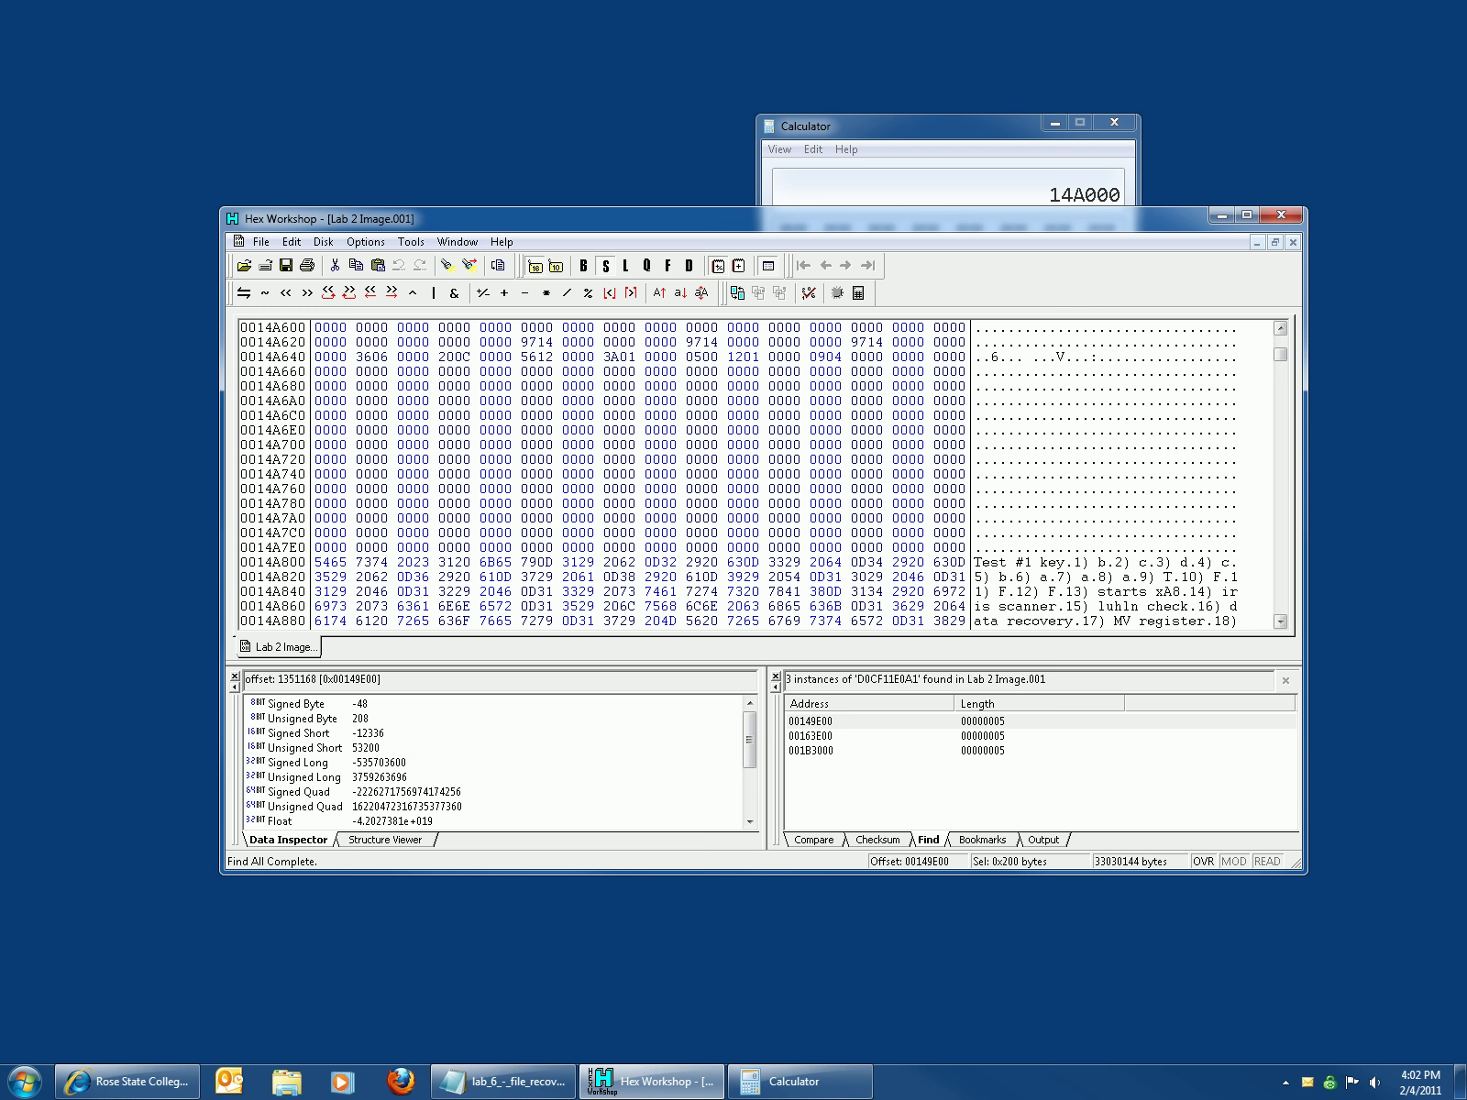
scroll(642, 472, down, 4)
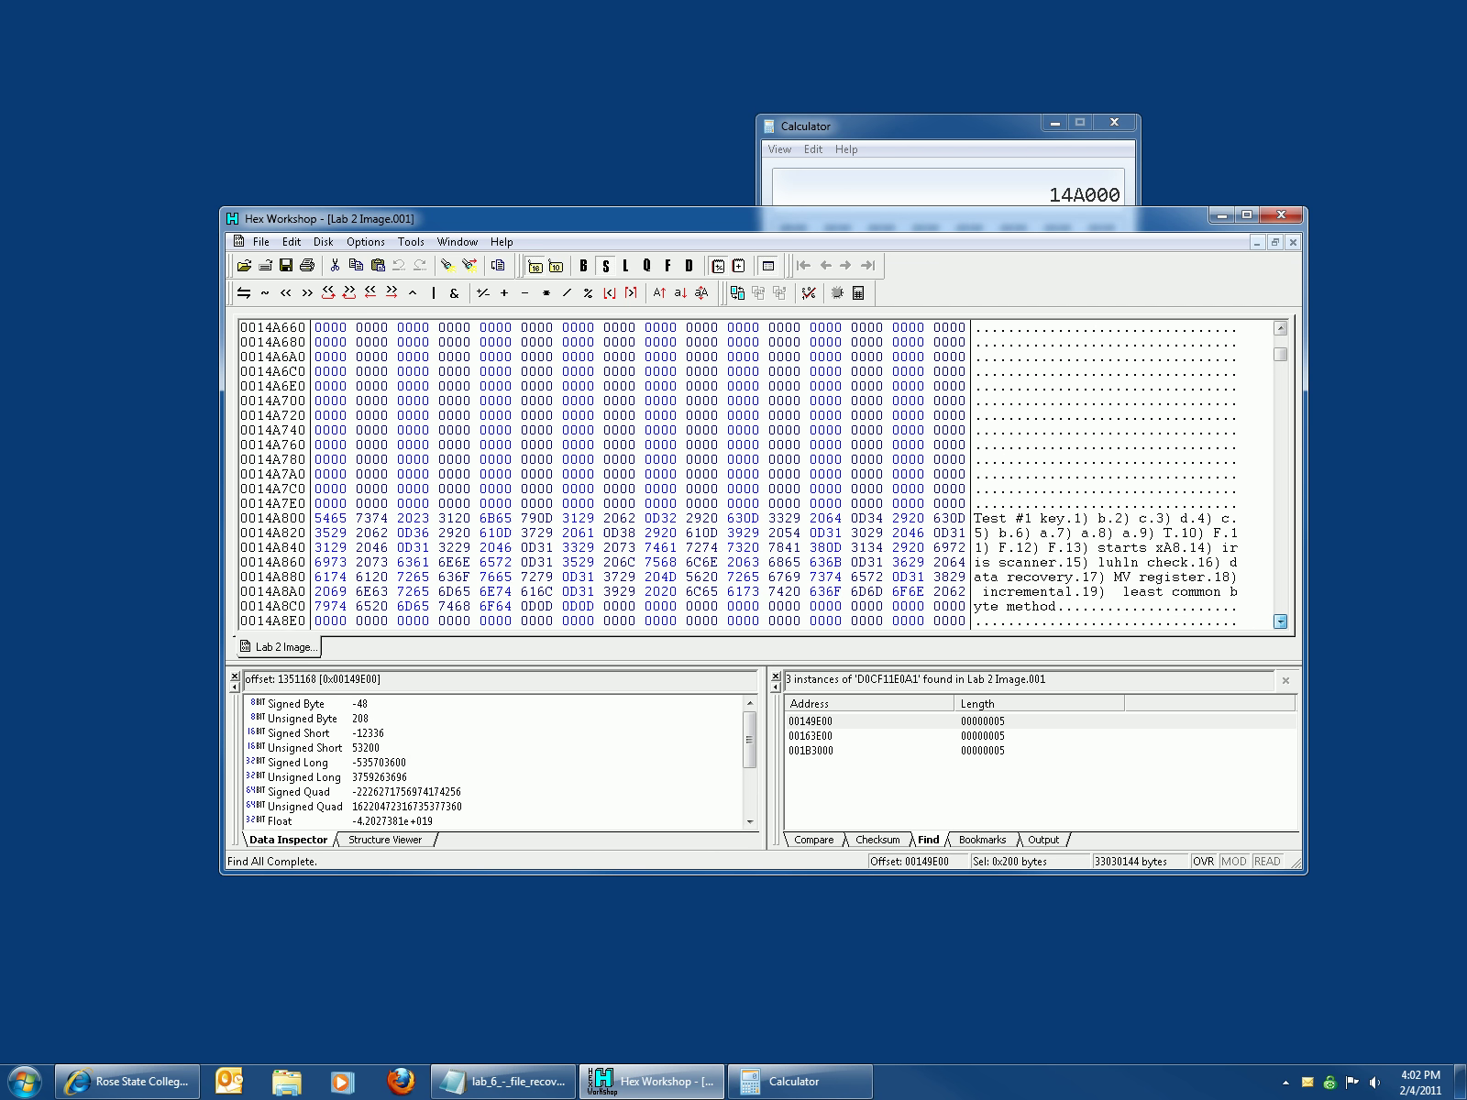
scroll(641, 472, down, 20)
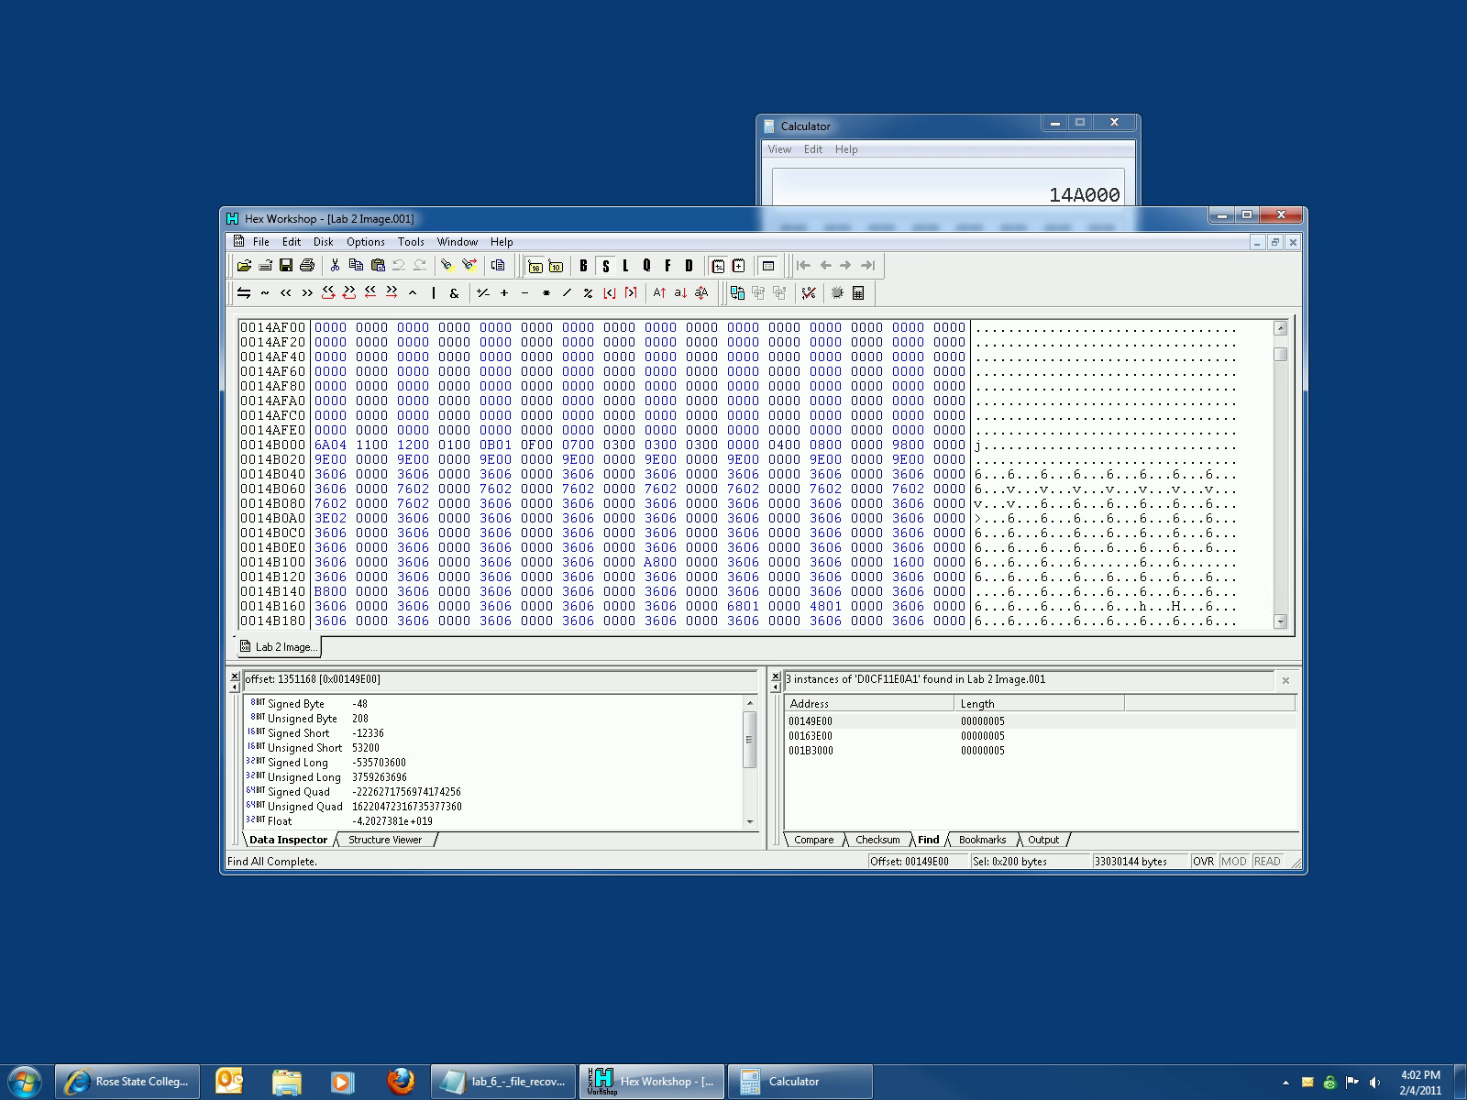
scroll(642, 472, down, 7)
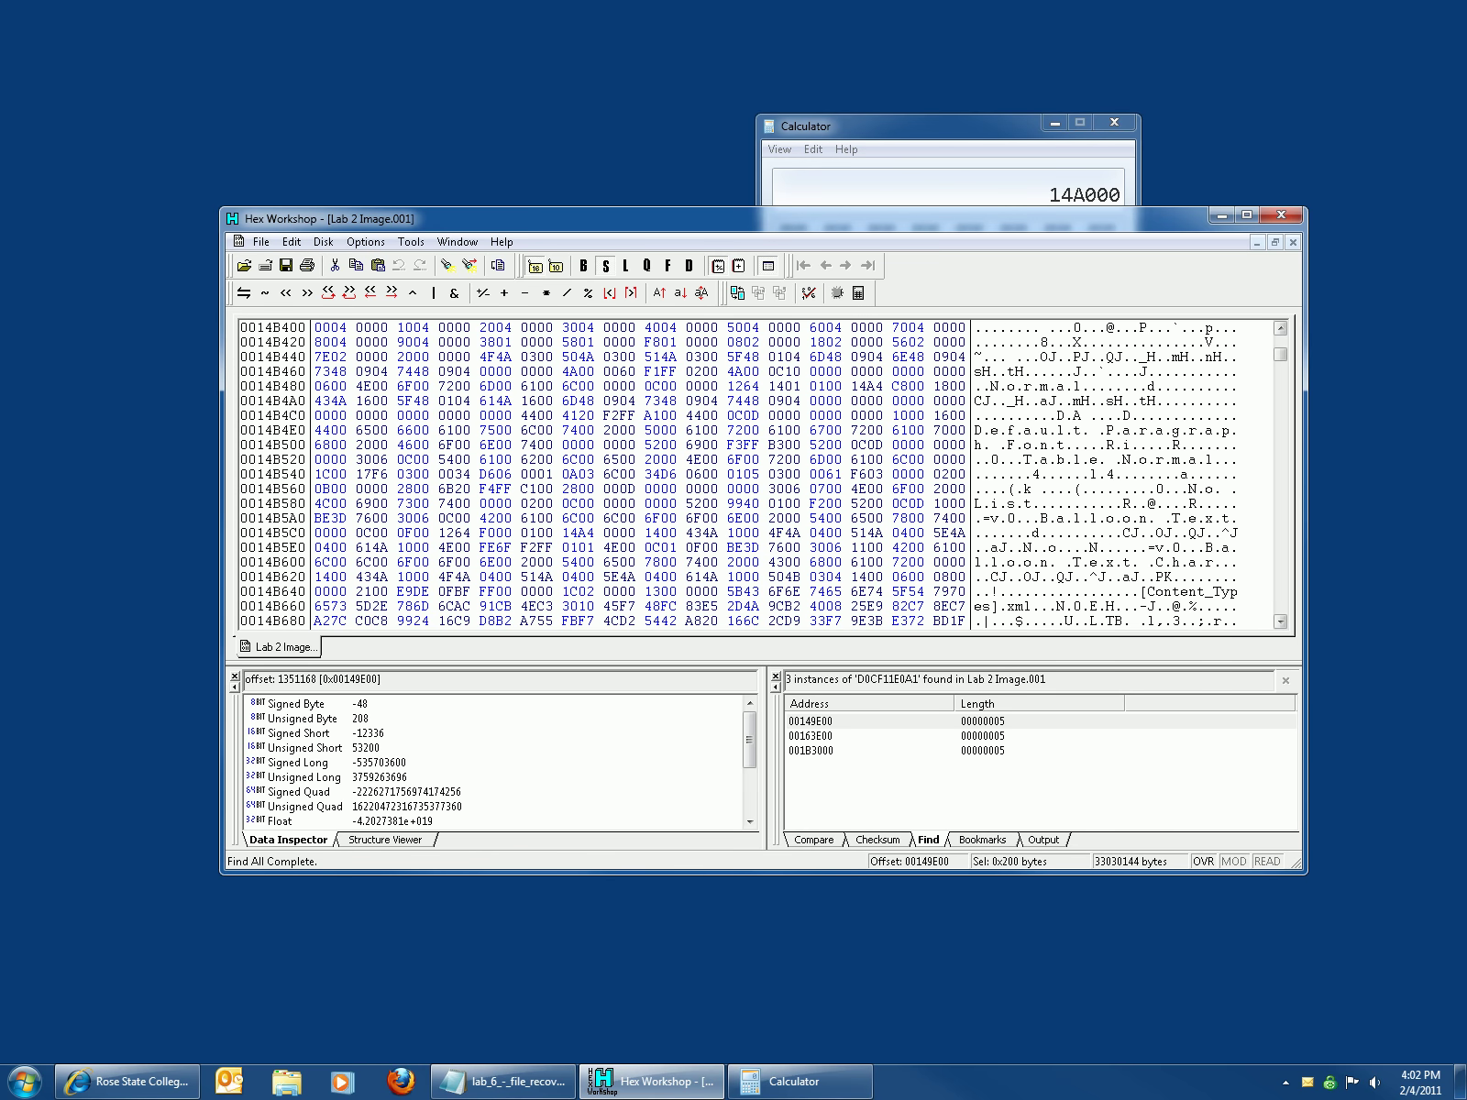
scroll(642, 472, down, 7)
scroll(641, 472, down, 20)
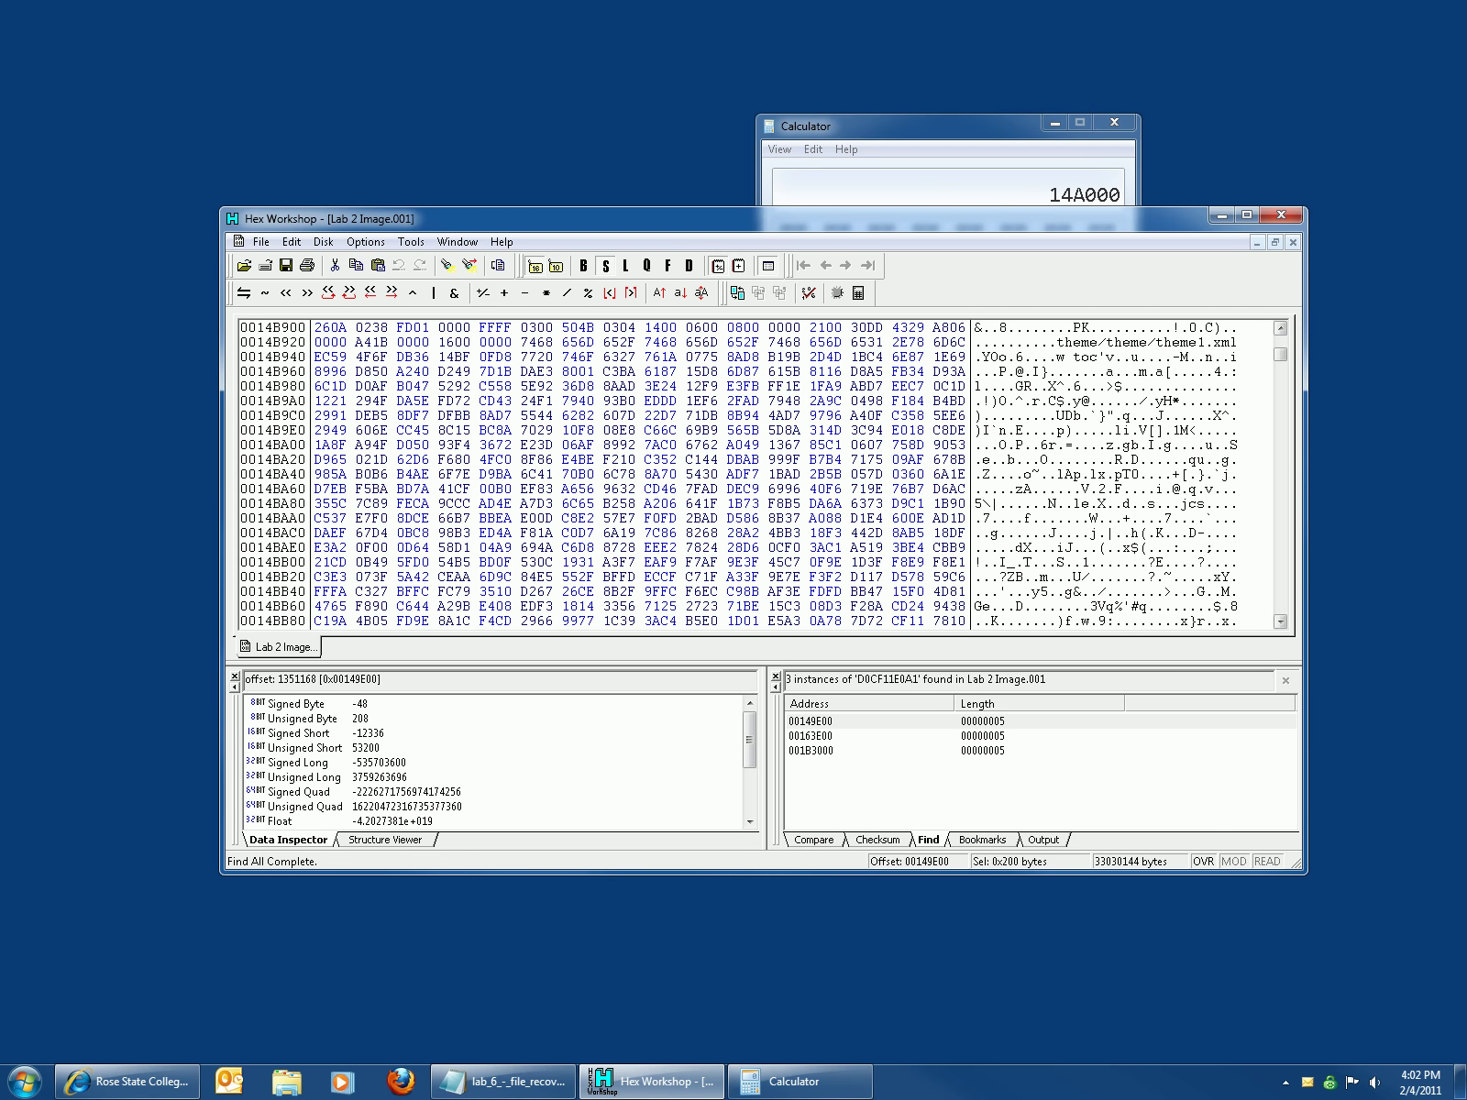
scroll(642, 473, down, 20)
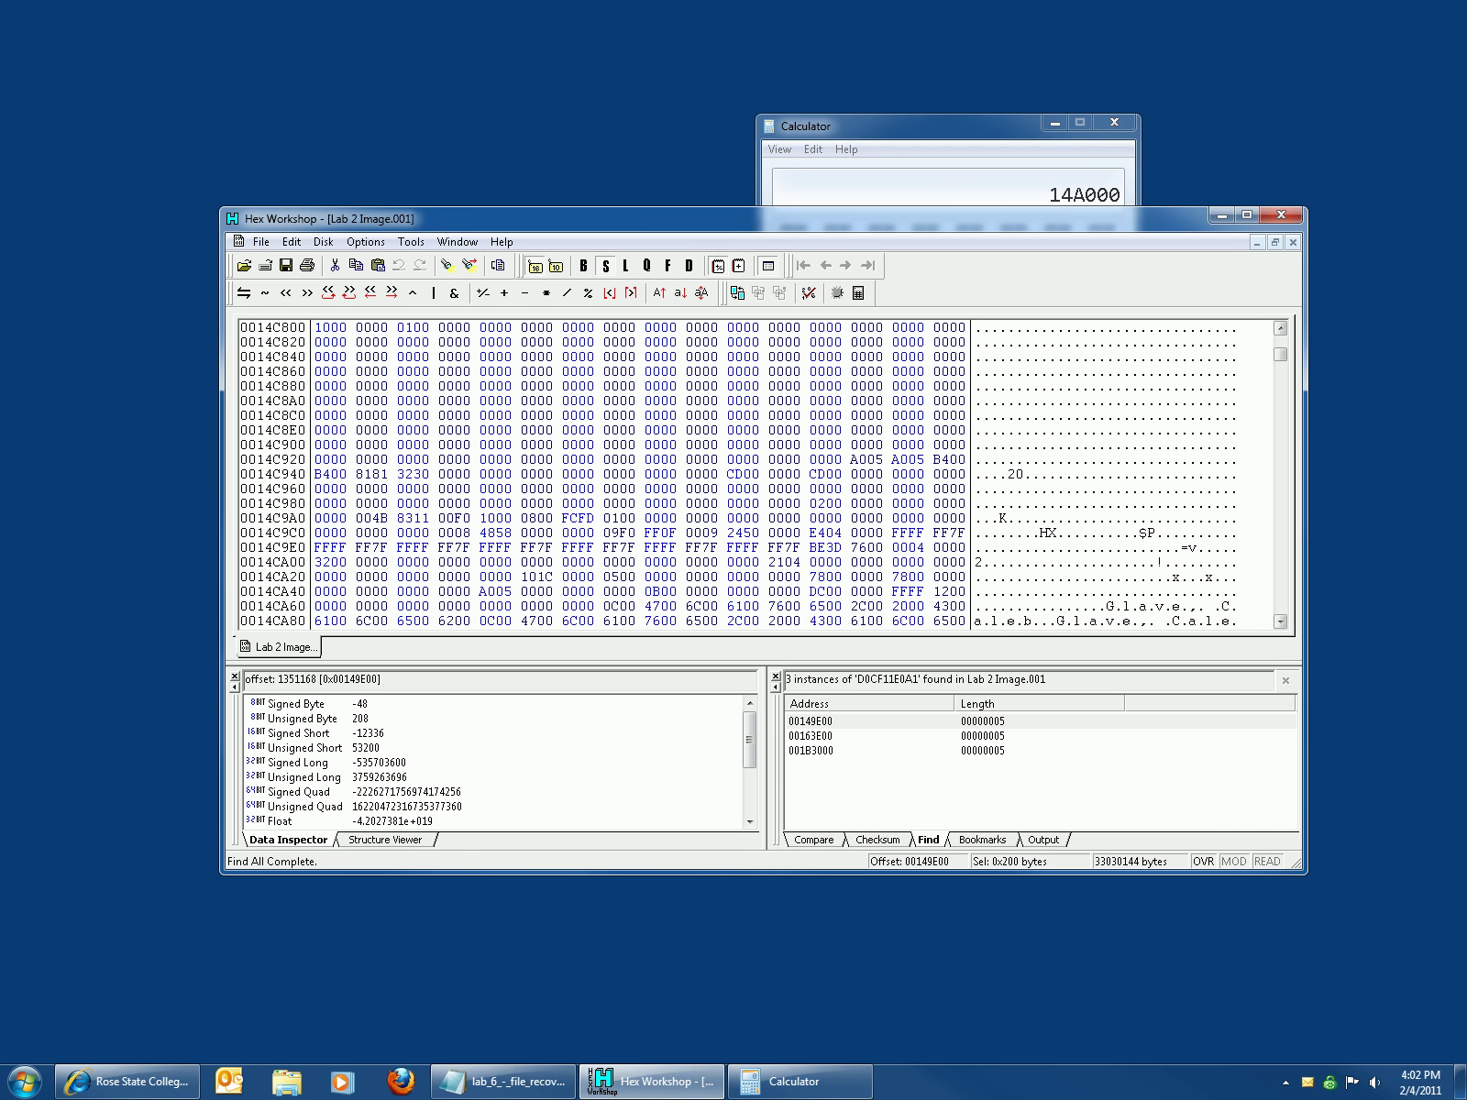
scroll(733, 472, up, 2)
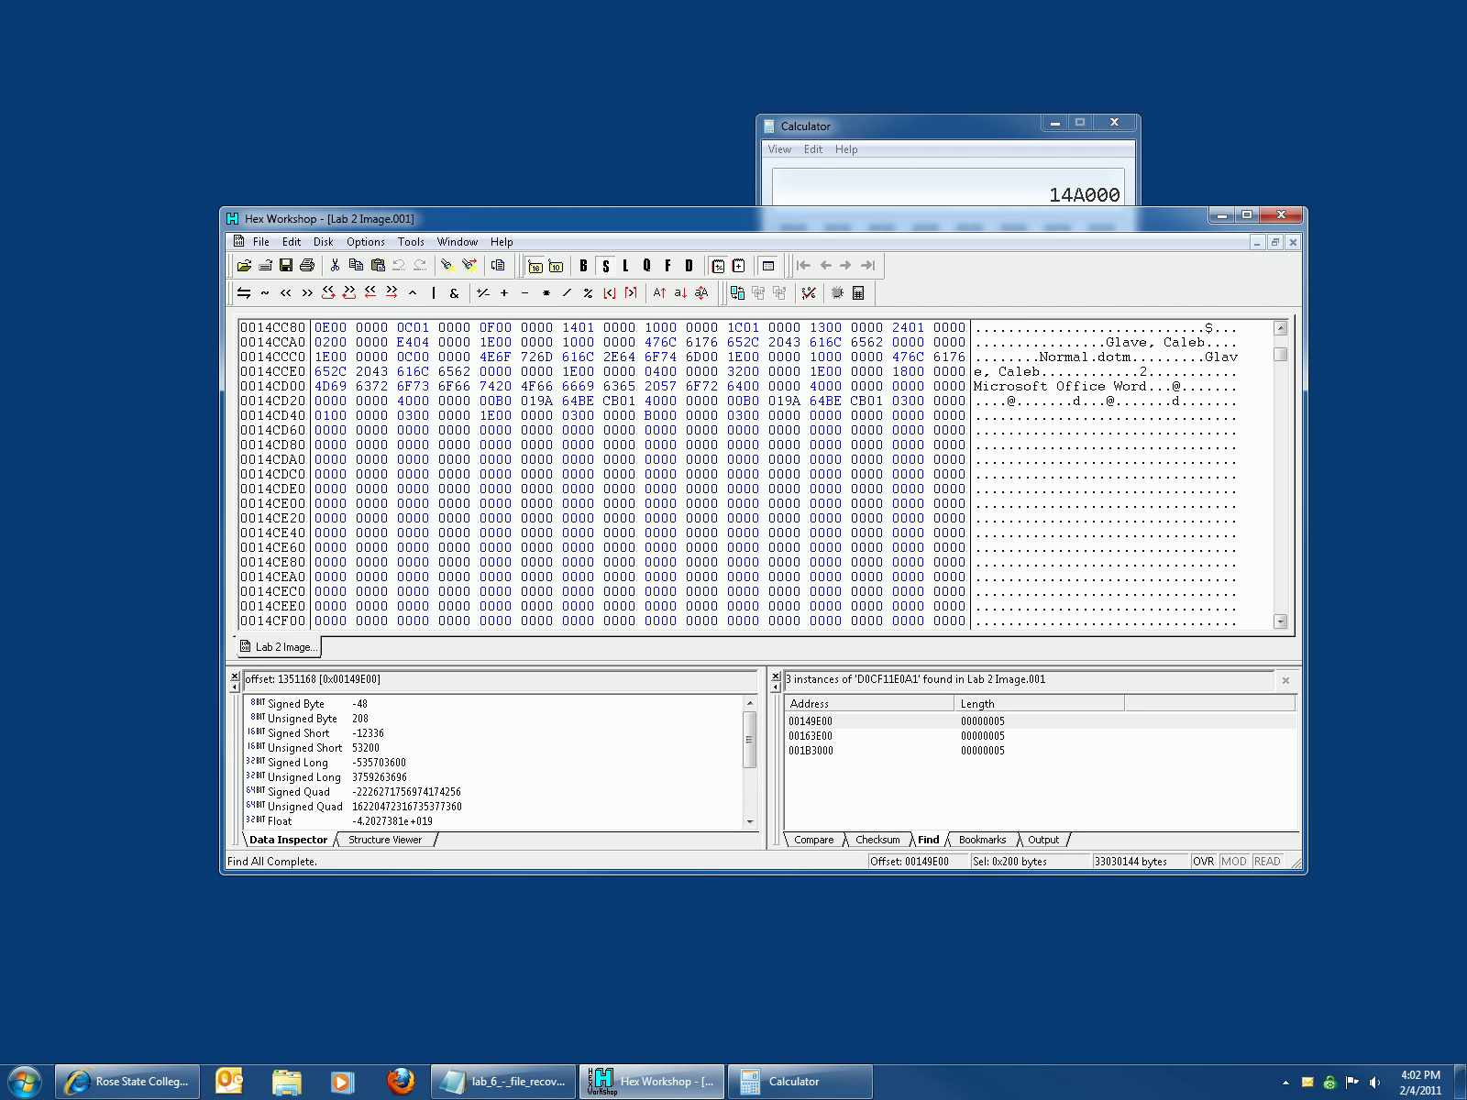
scroll(642, 473, down, 20)
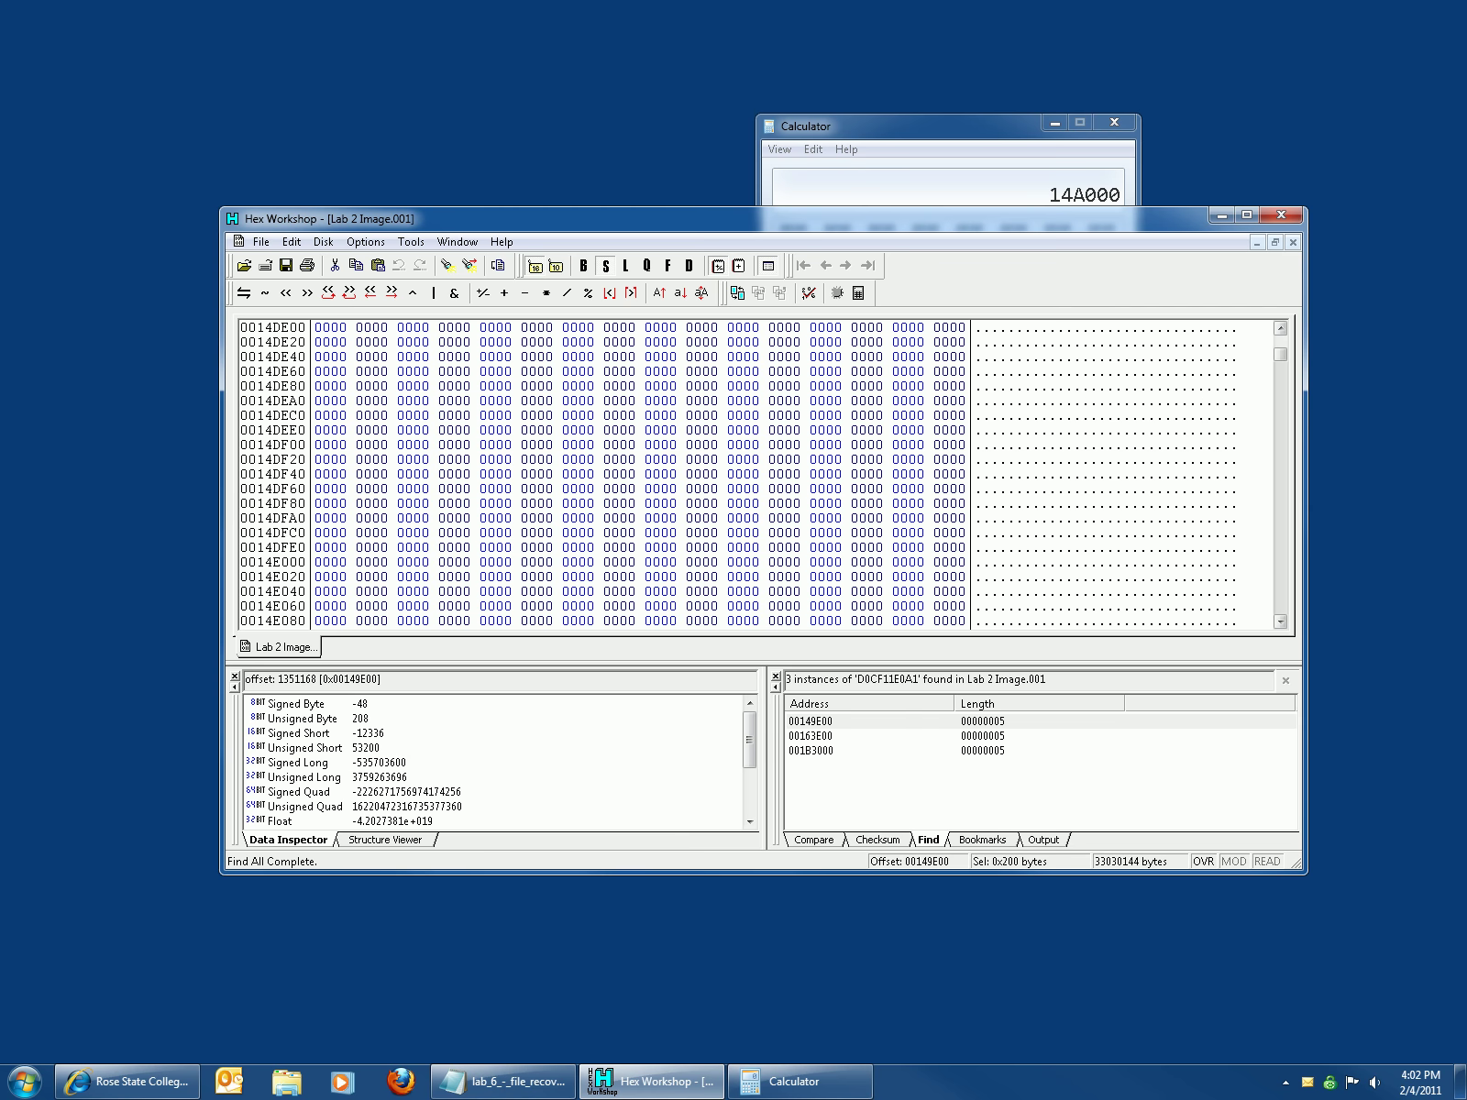
scroll(733, 472, down, 20)
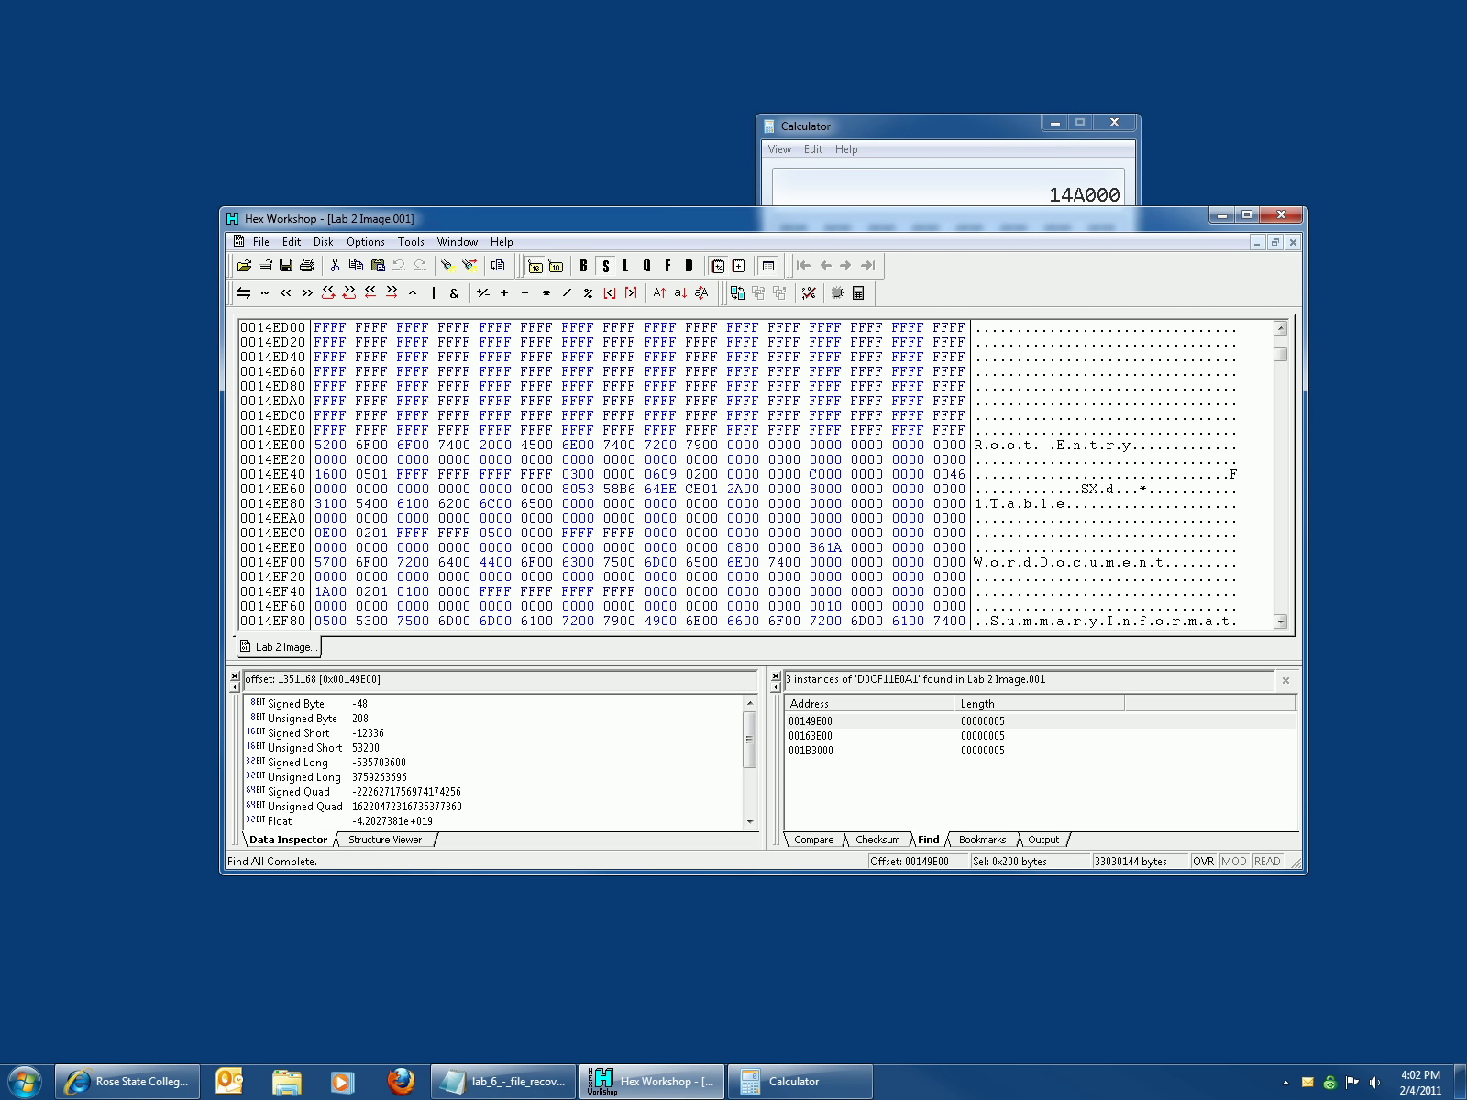
key(Page_Down)
key(Page_Down)
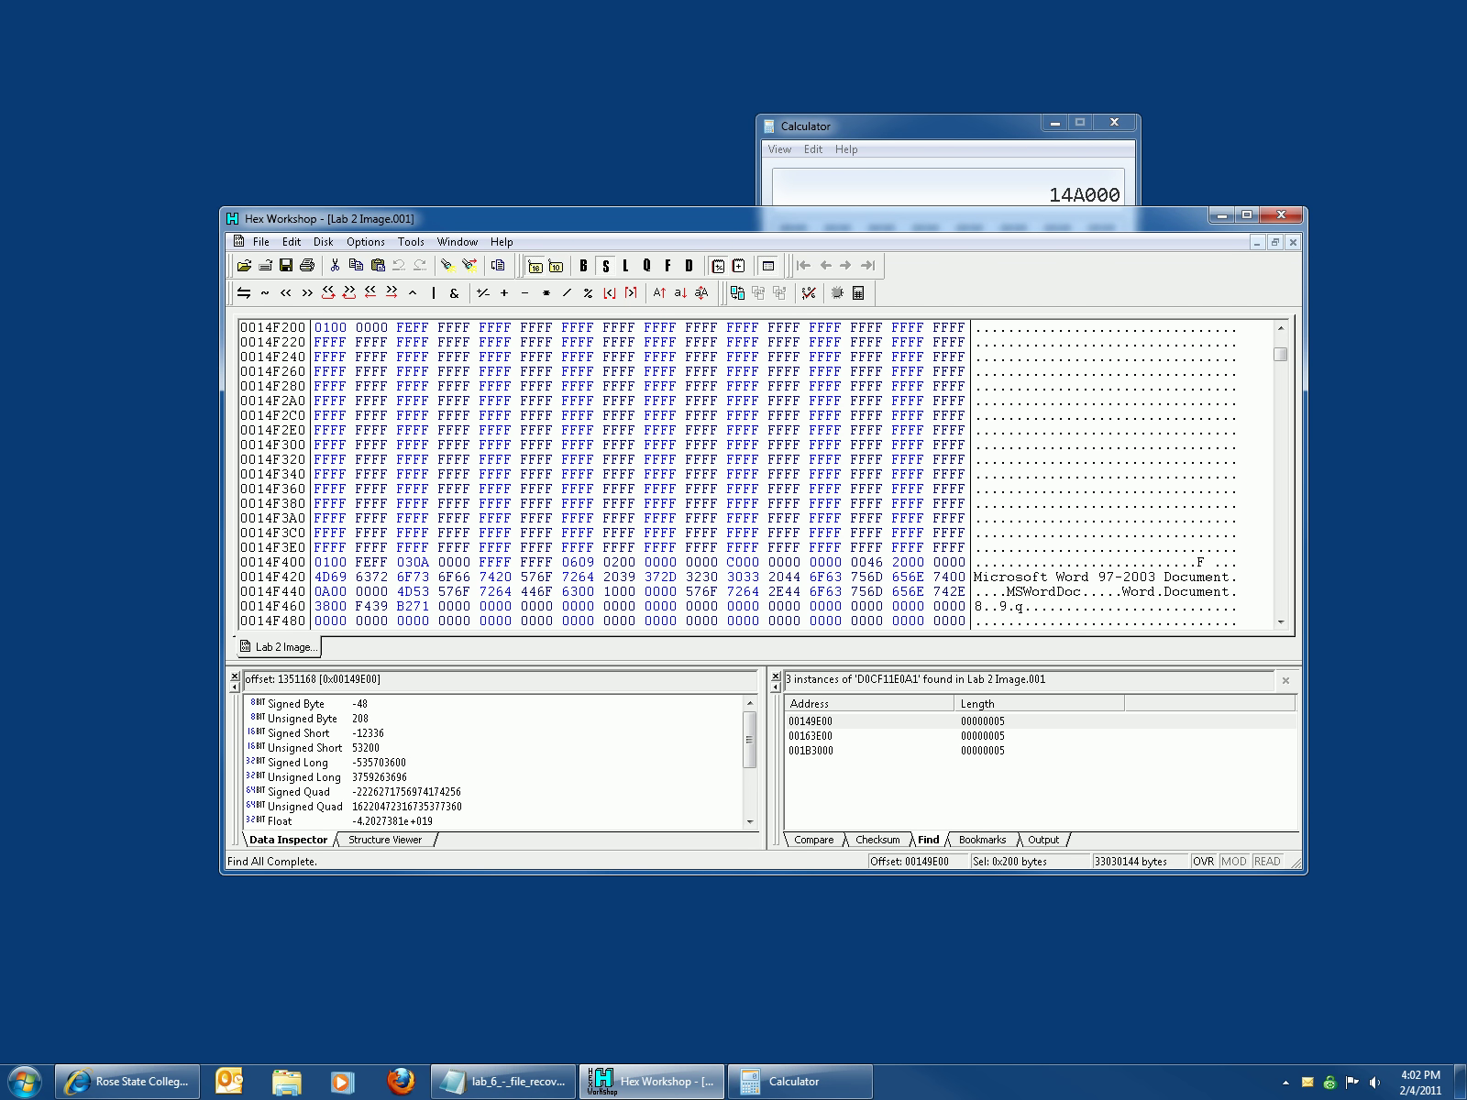
scroll(734, 472, down, 2)
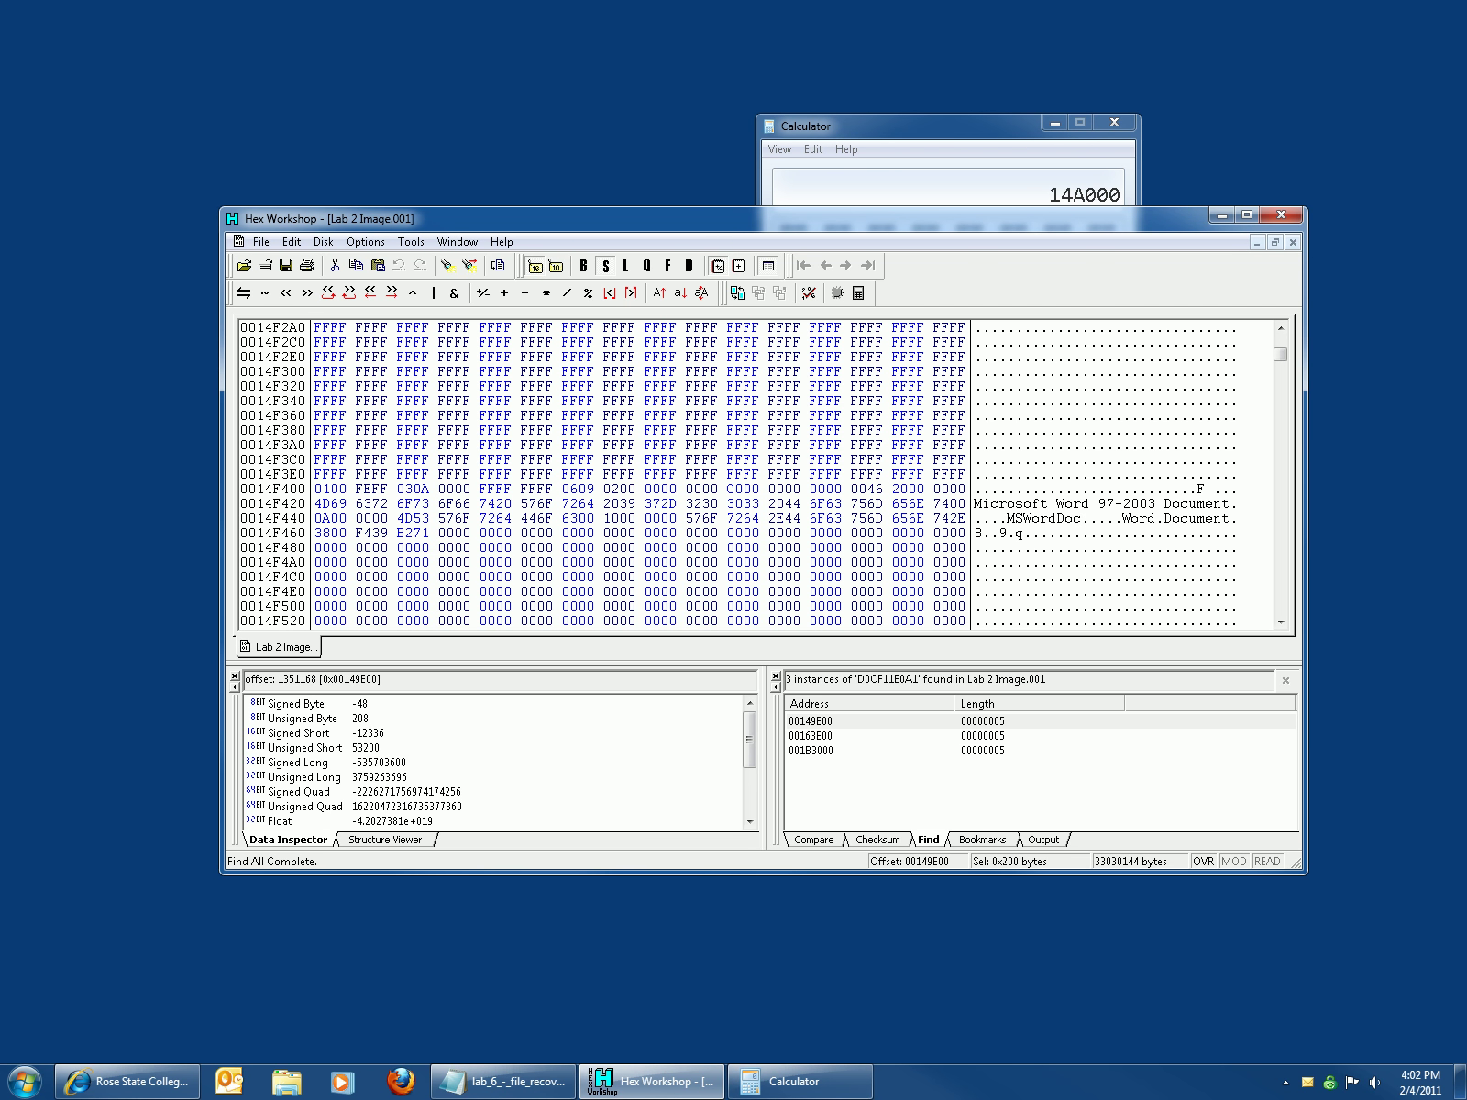
scroll(734, 472, down, 4)
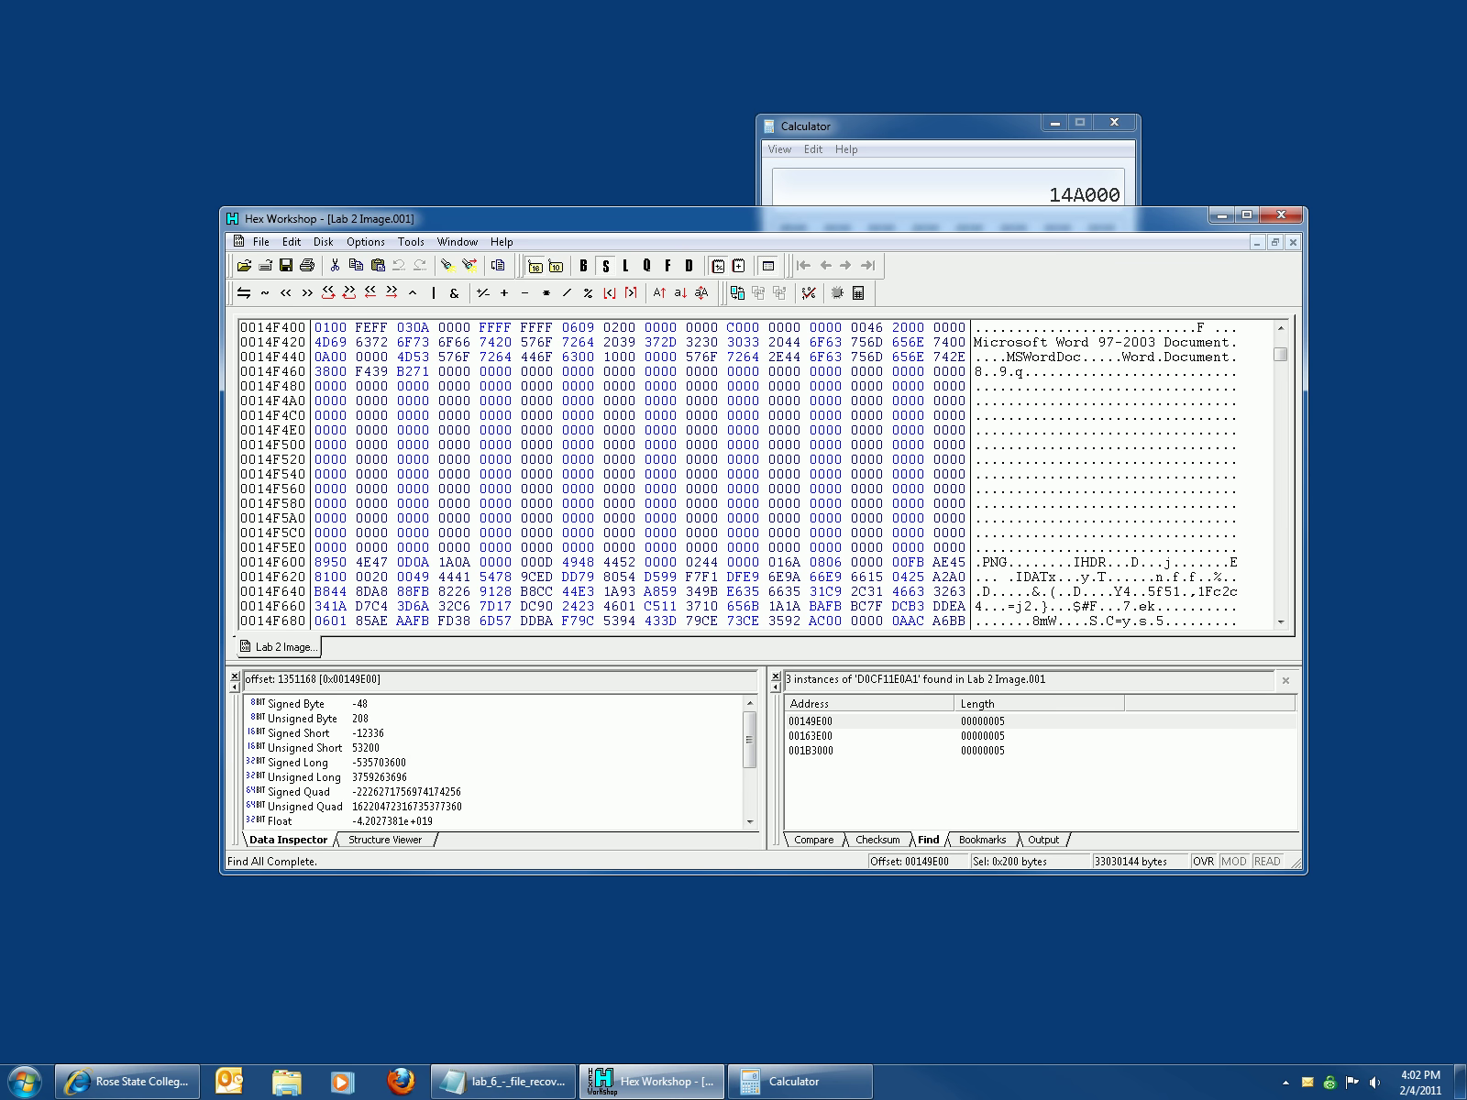
scroll(733, 472, up, 2)
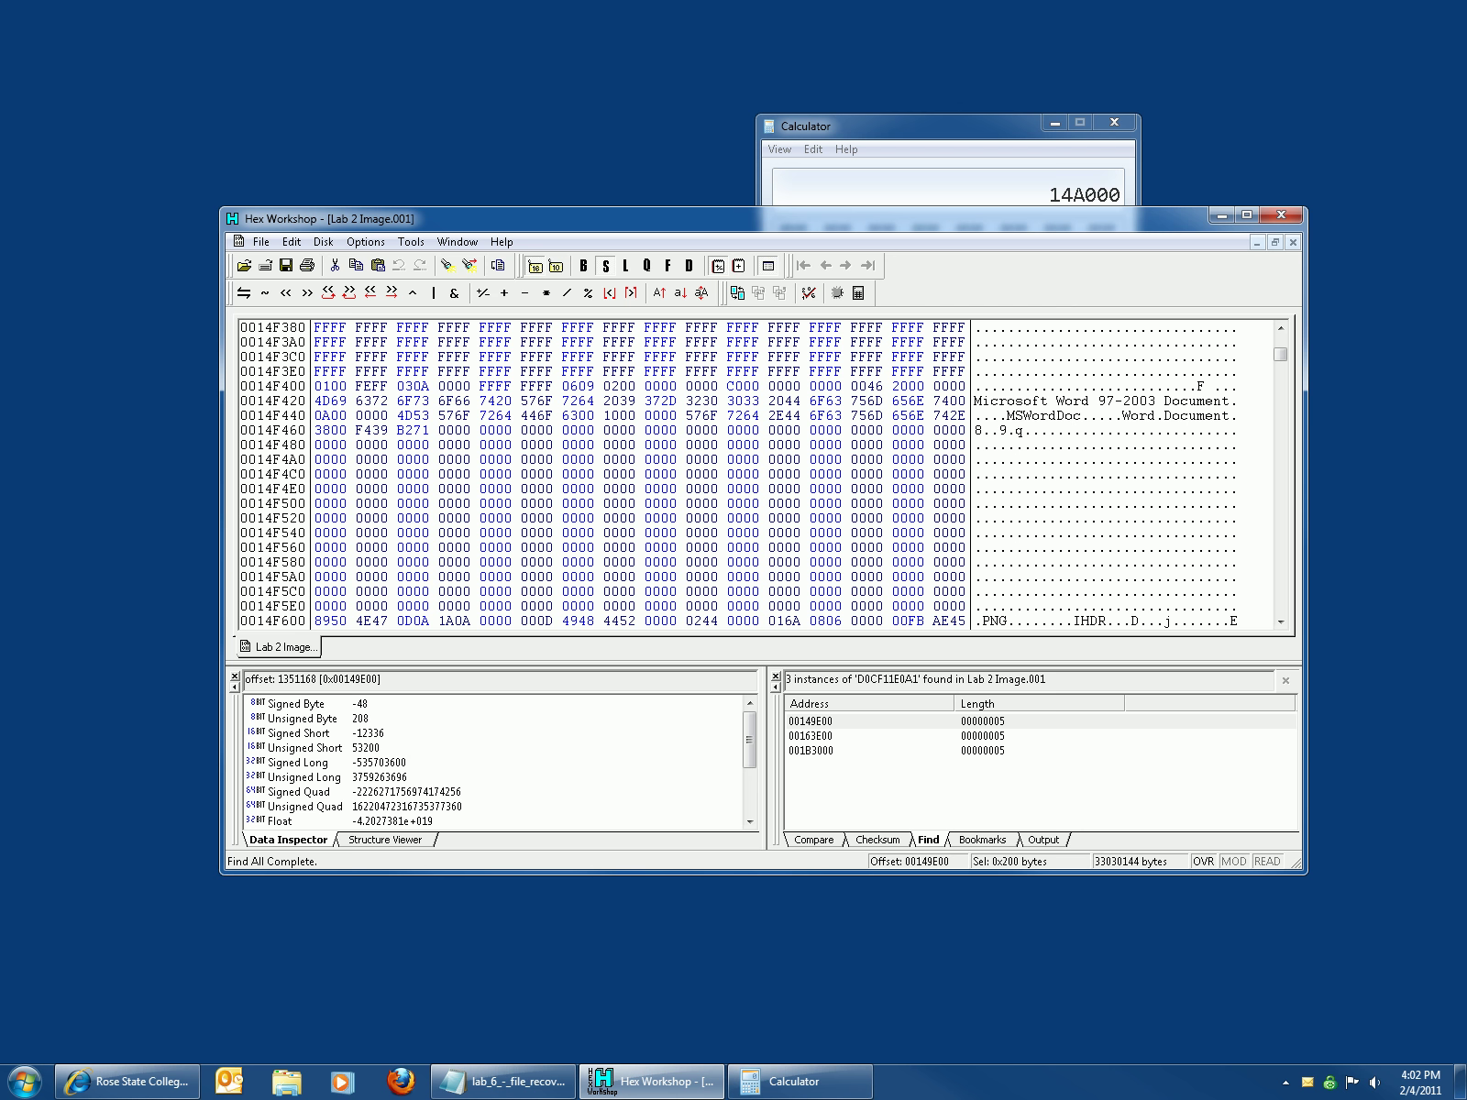
scroll(733, 472, down, 1)
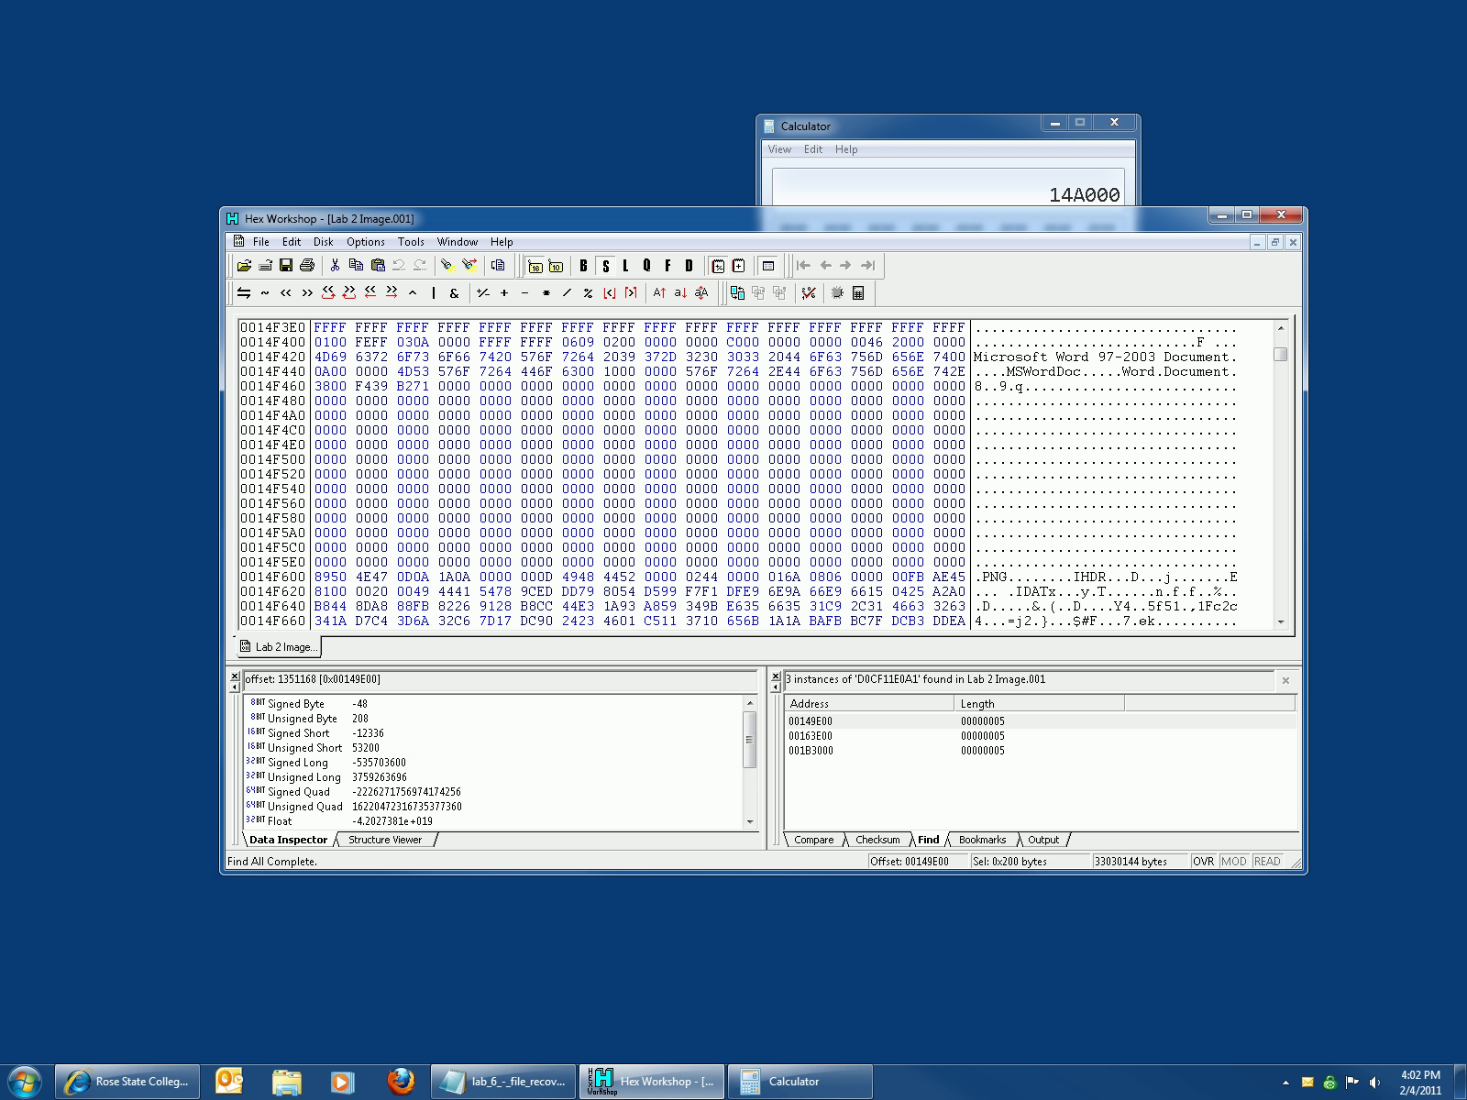
Switch to Calculator and divide the hex offset 14F600 by 200 to check that it falls on a sector boundary
key(alt+Tab)
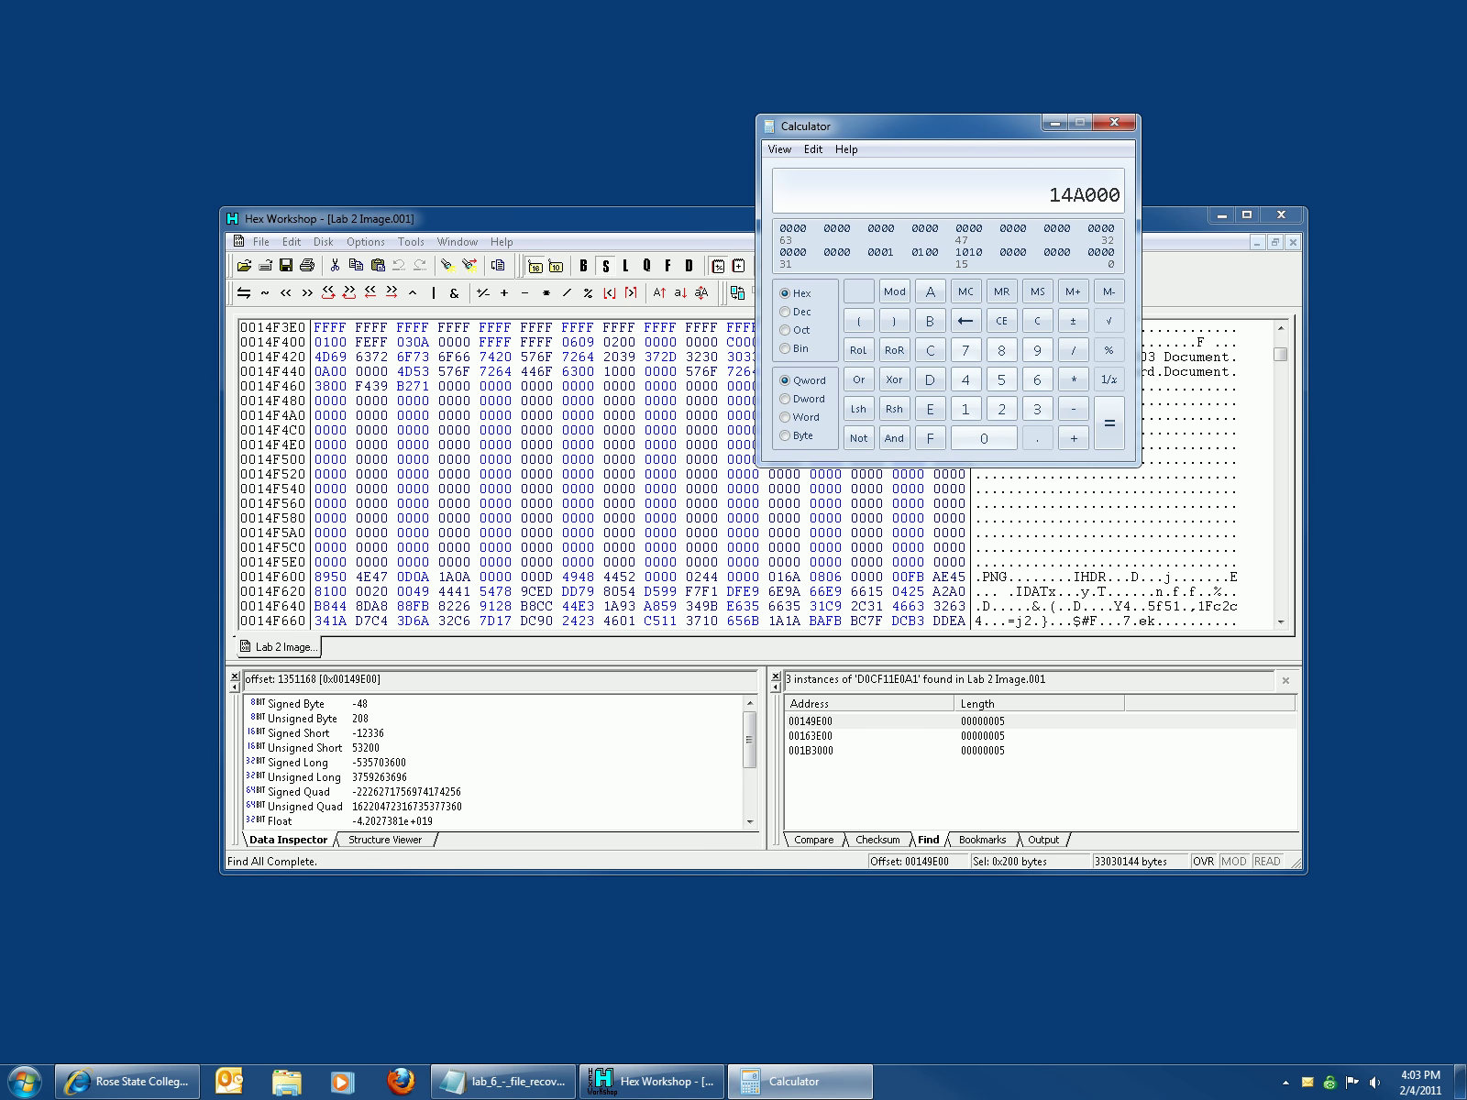
click(965, 408)
text(4F600)
click(1001, 409)
click(984, 438)
click(984, 438)
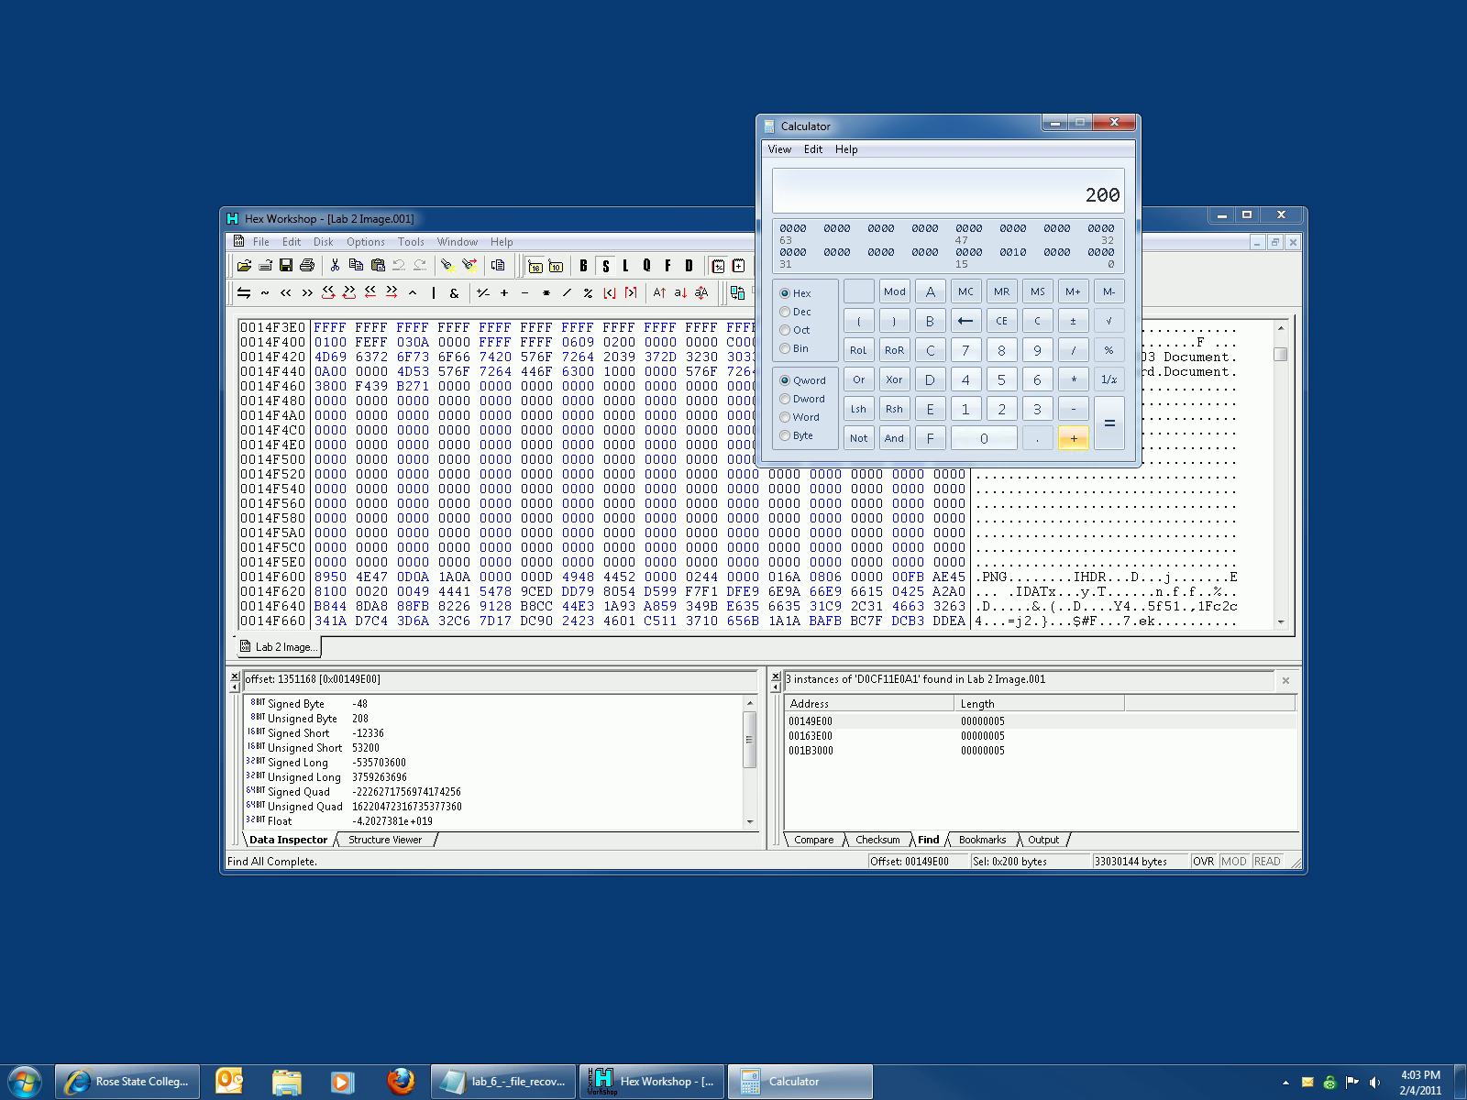
click(1108, 424)
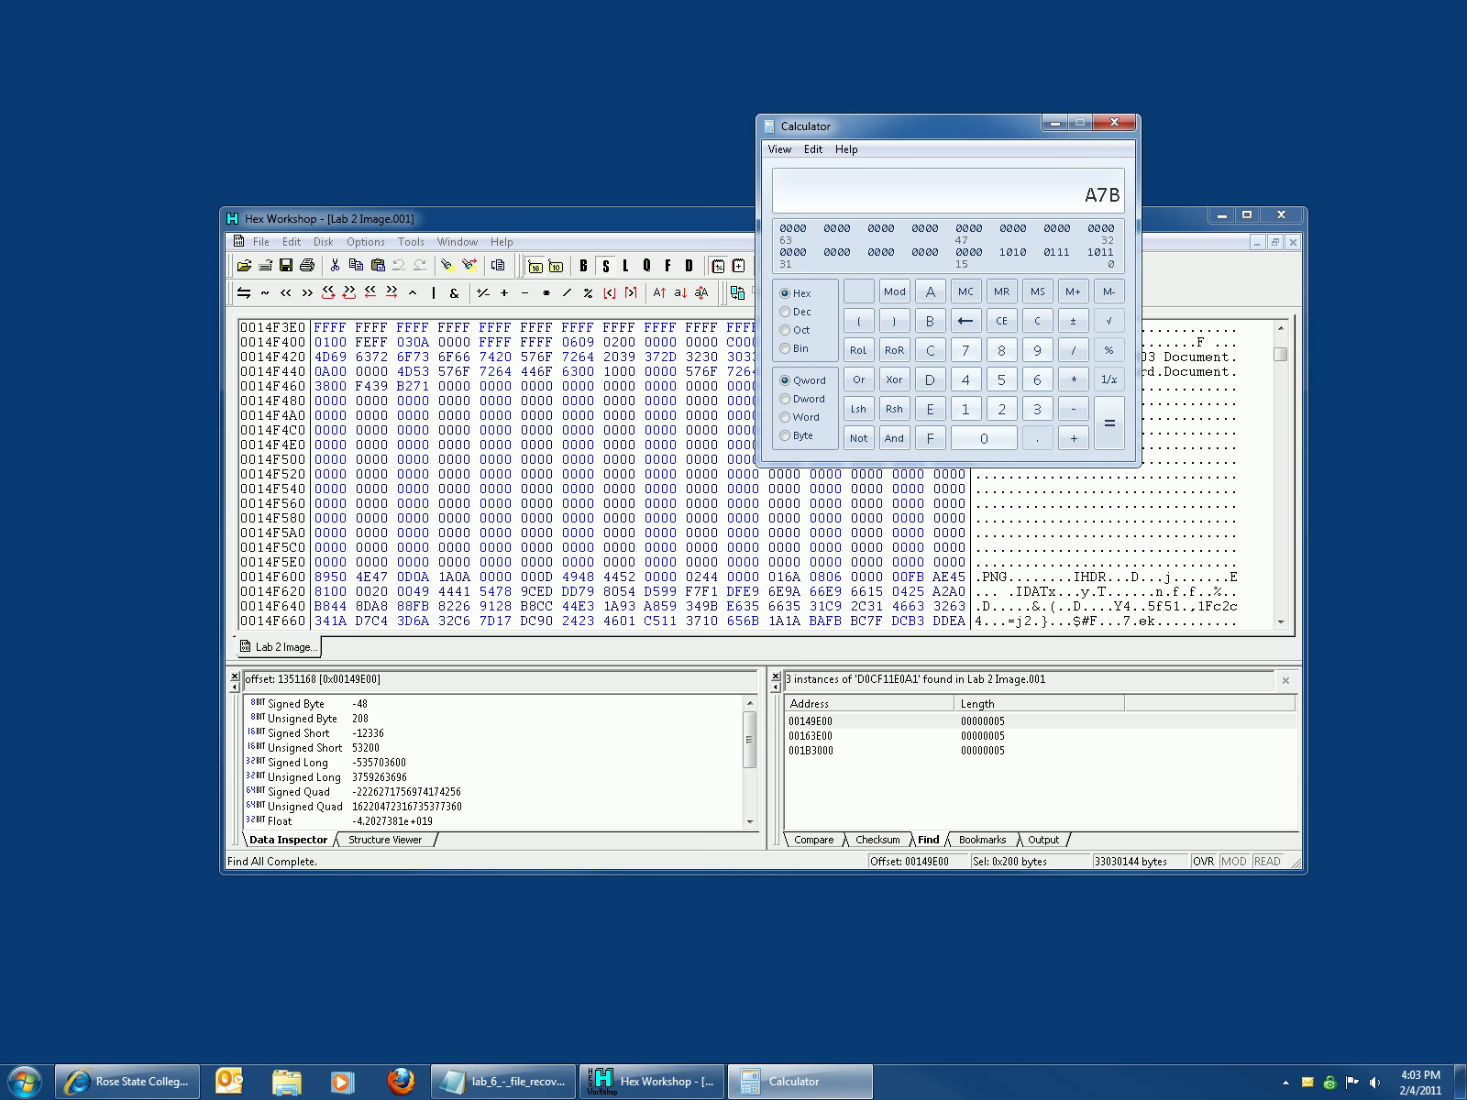
Subtract the start offset 149E00 from the end offset 14F600 in hexadecimal to get the document's size
key(alt+Tab)
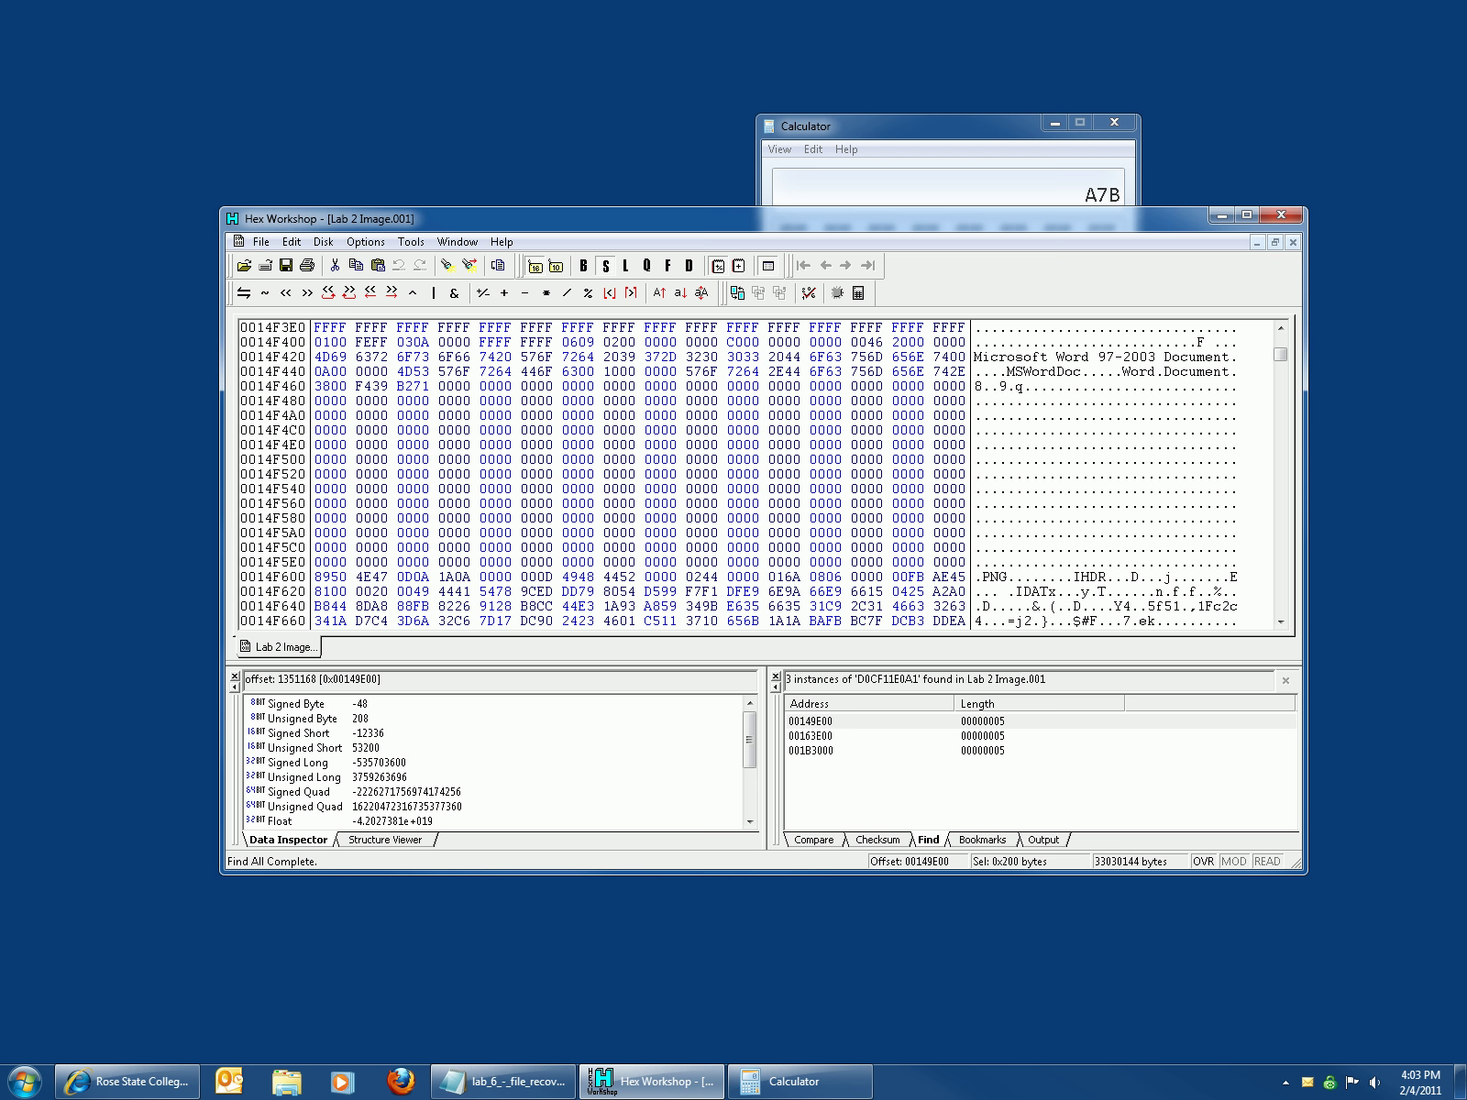
key(alt+Tab)
click(966, 409)
click(966, 380)
click(930, 438)
click(1037, 380)
click(983, 438)
click(984, 439)
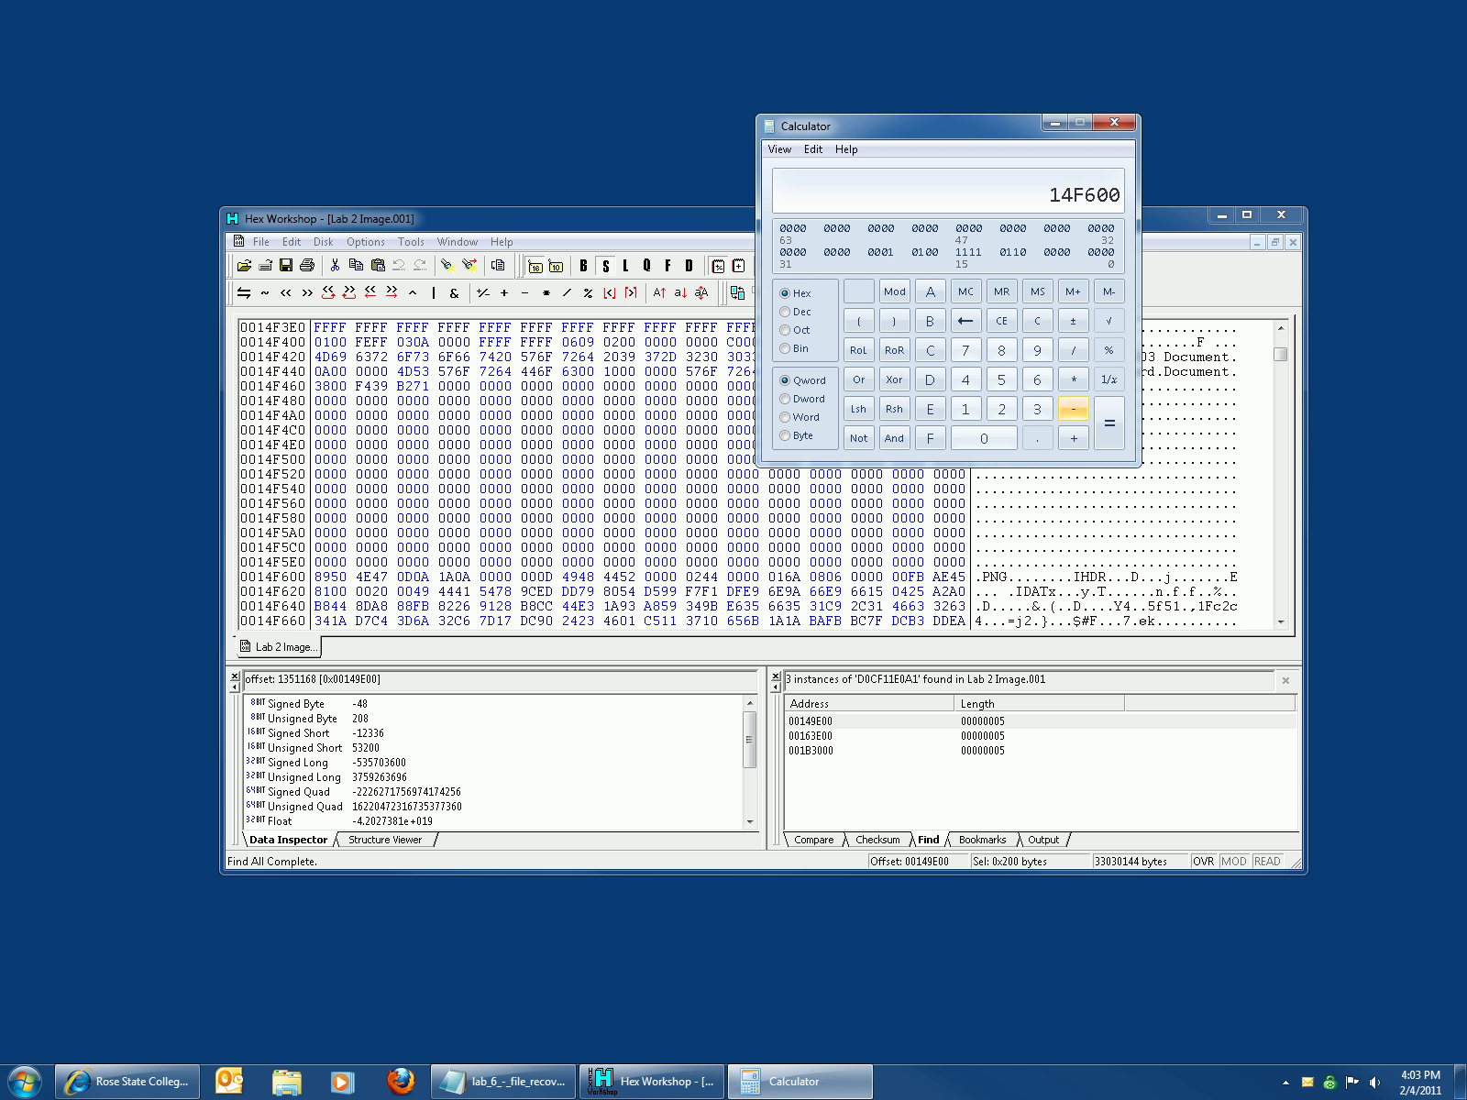
click(966, 409)
click(965, 379)
click(1037, 351)
click(930, 409)
click(984, 438)
click(984, 438)
click(1108, 422)
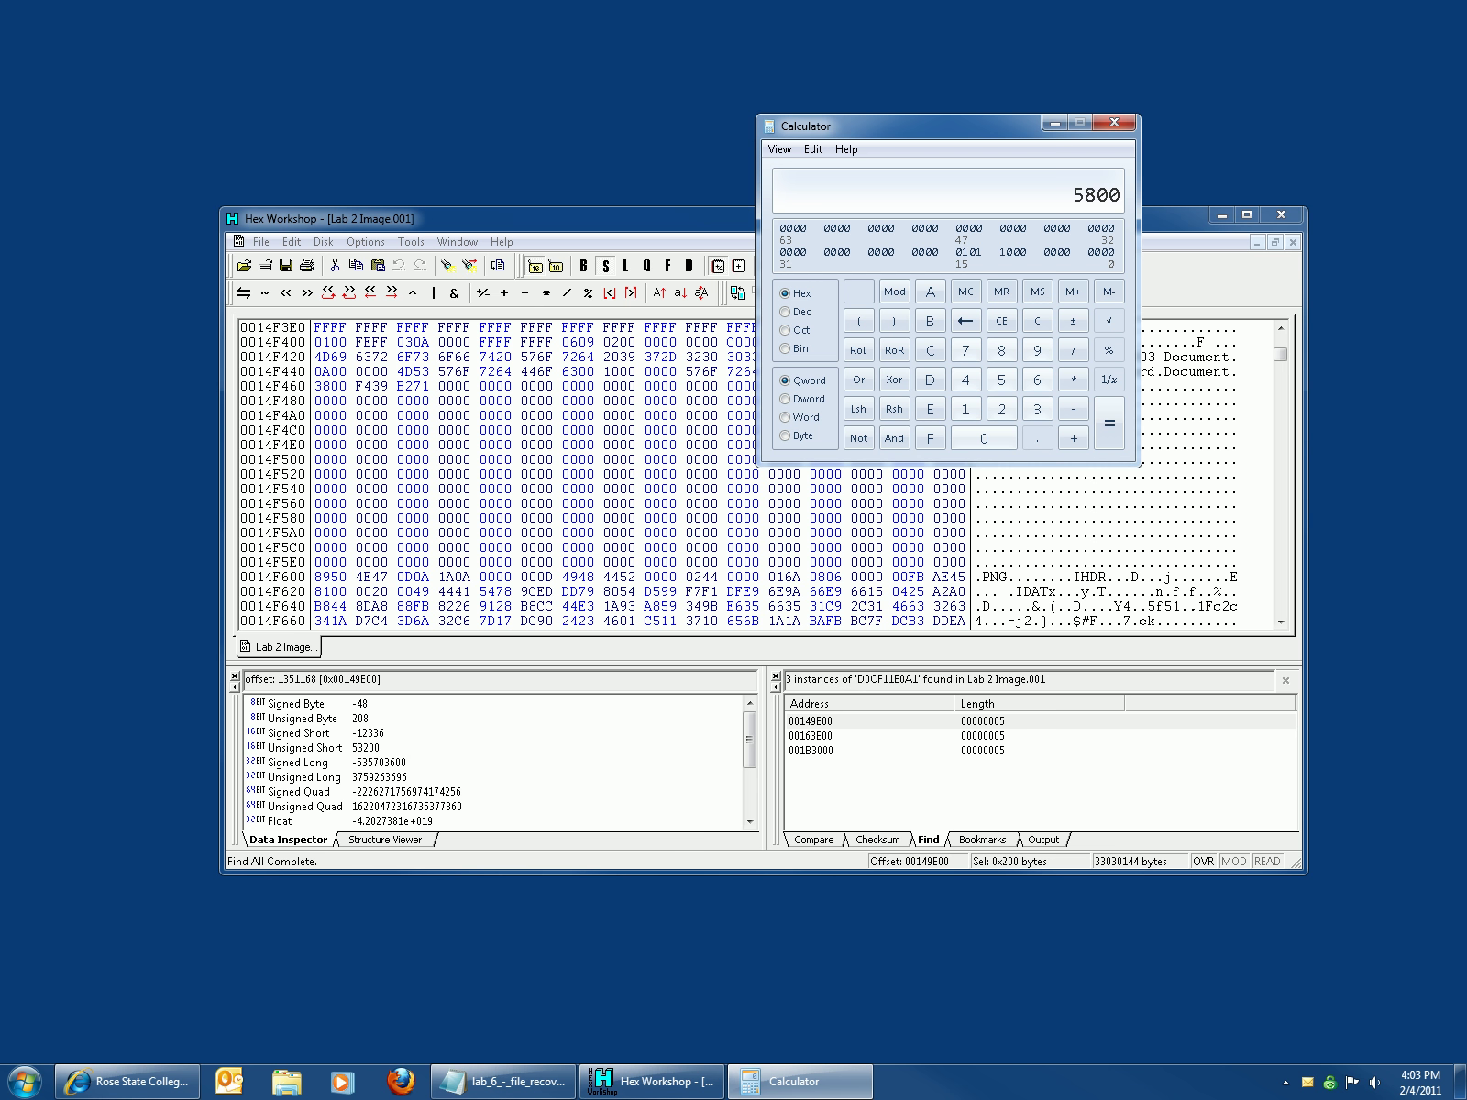
Switch to Hex Workshop and select a block of hex size 5800 starting at the first document header, offset 00149E00
key(alt+Tab)
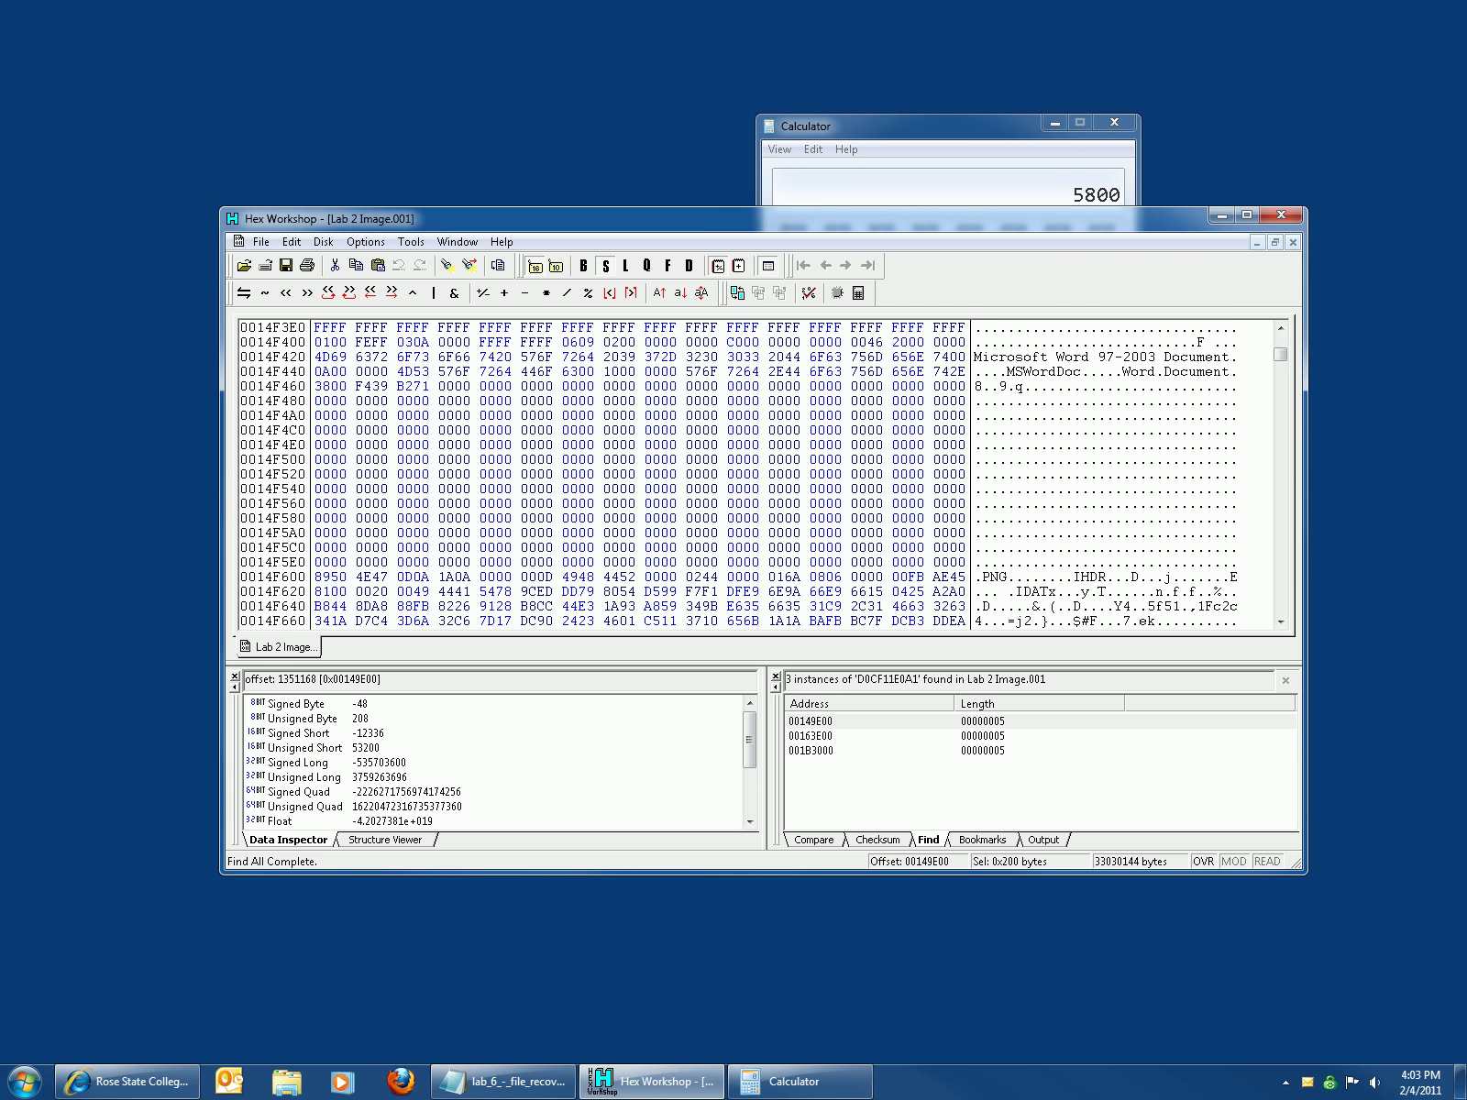
click(810, 721)
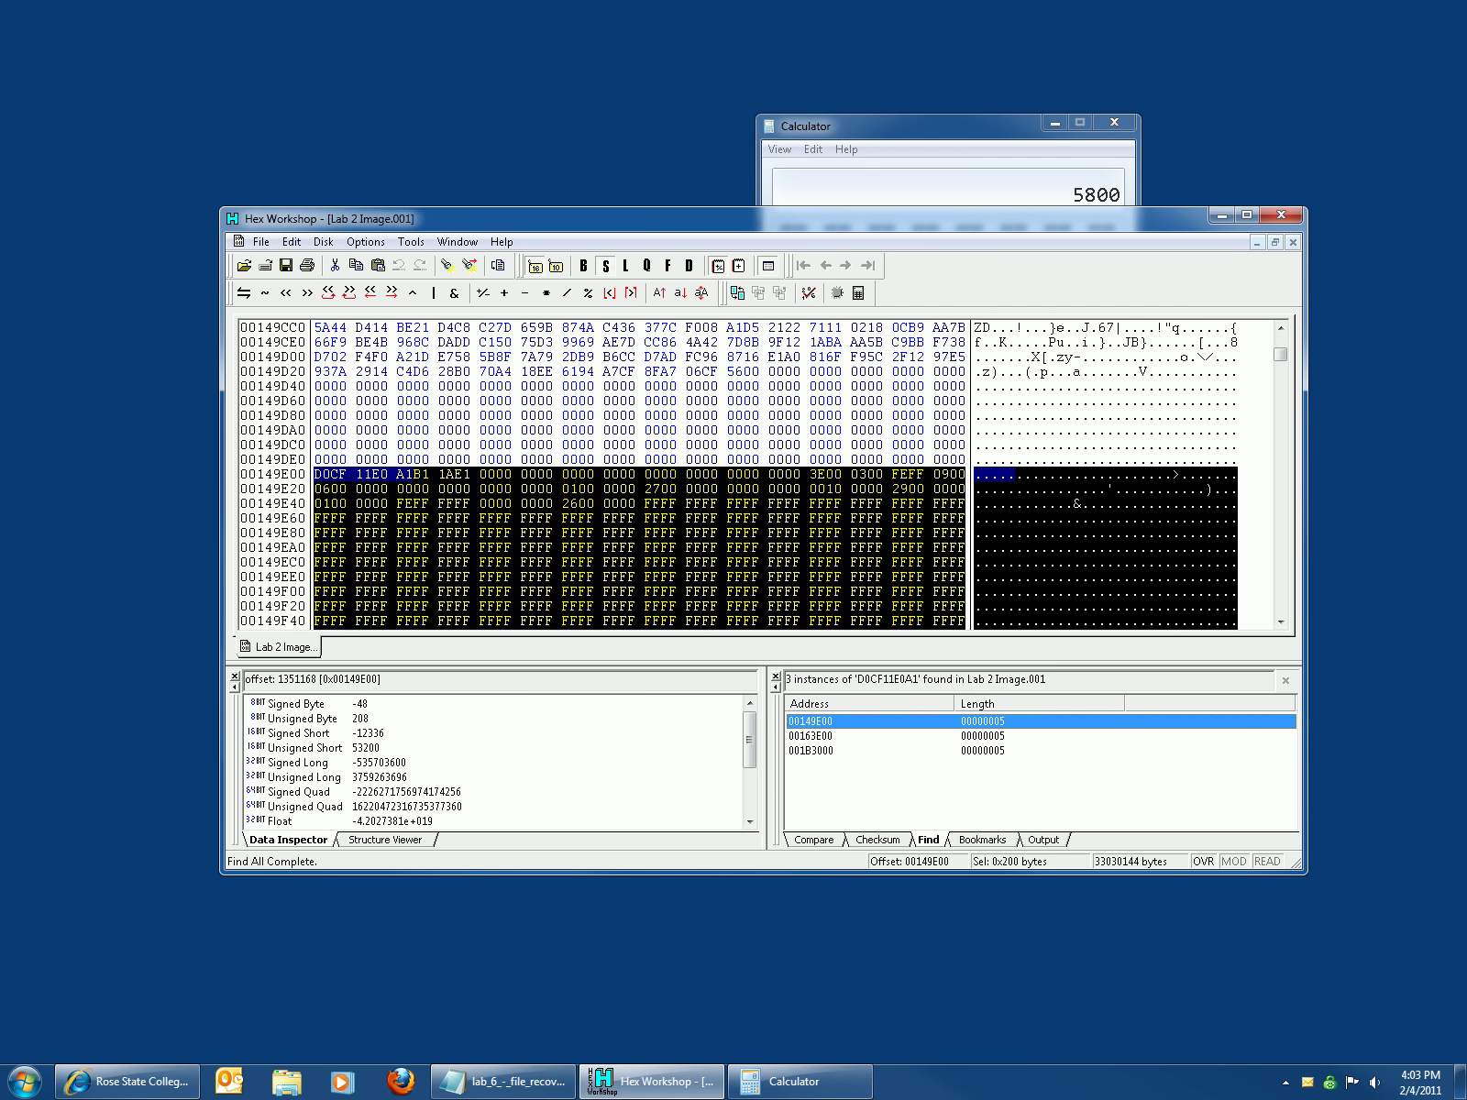
click(316, 474)
click(291, 241)
click(336, 439)
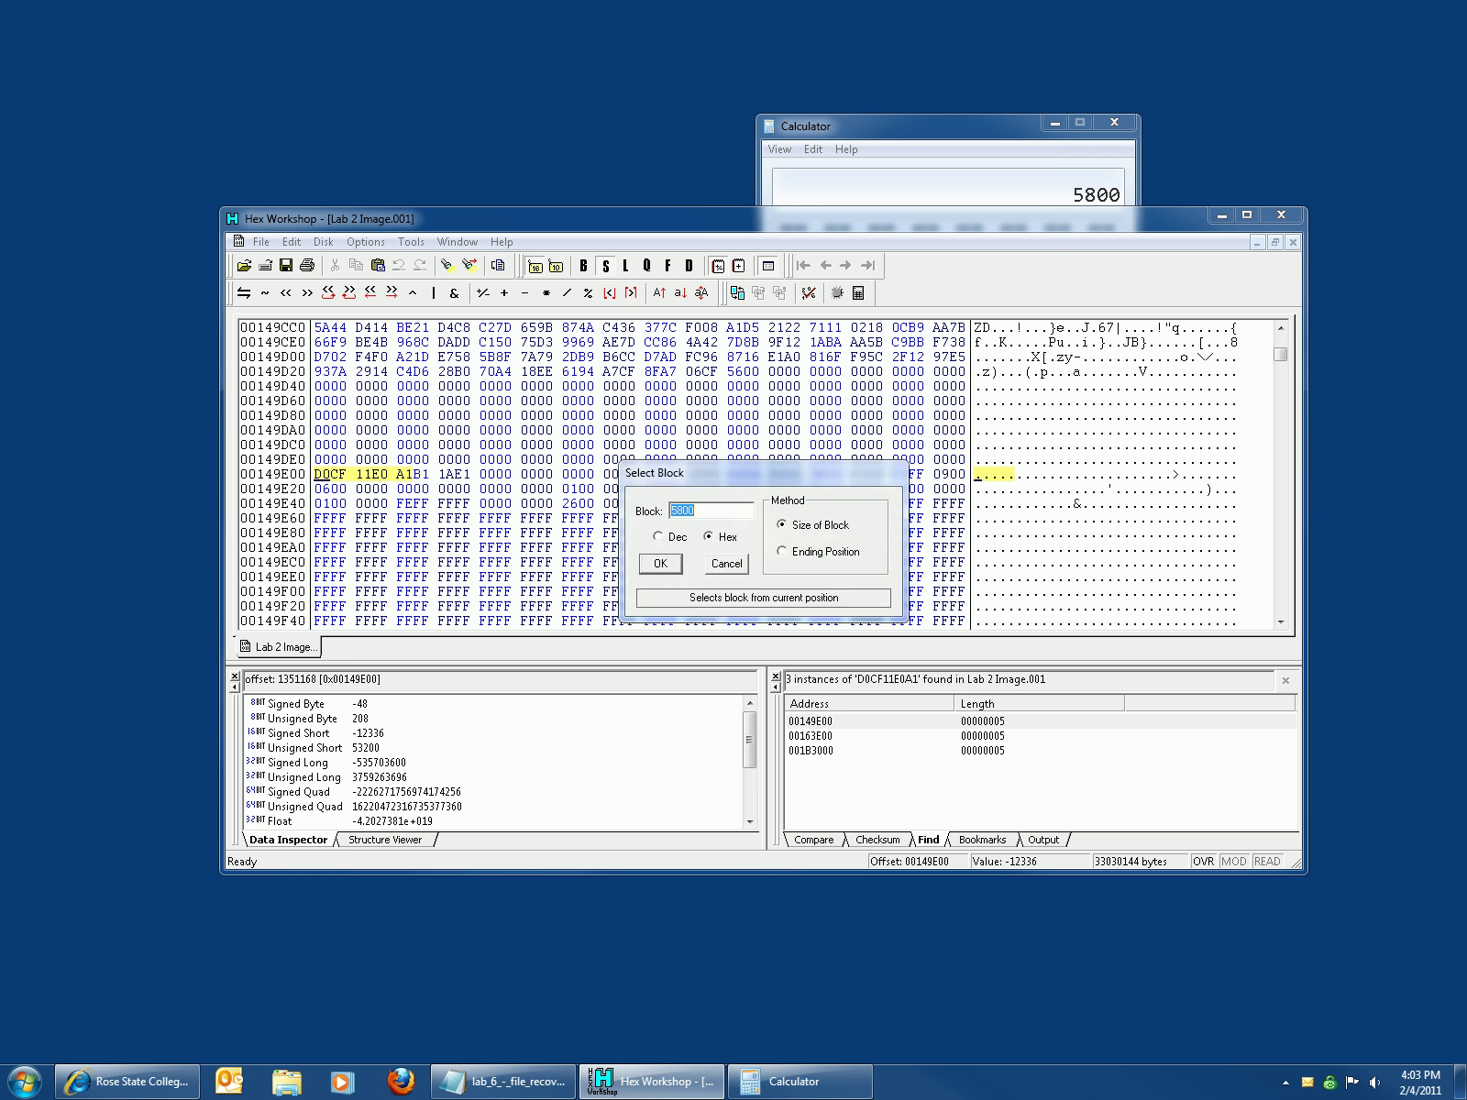
key(Return)
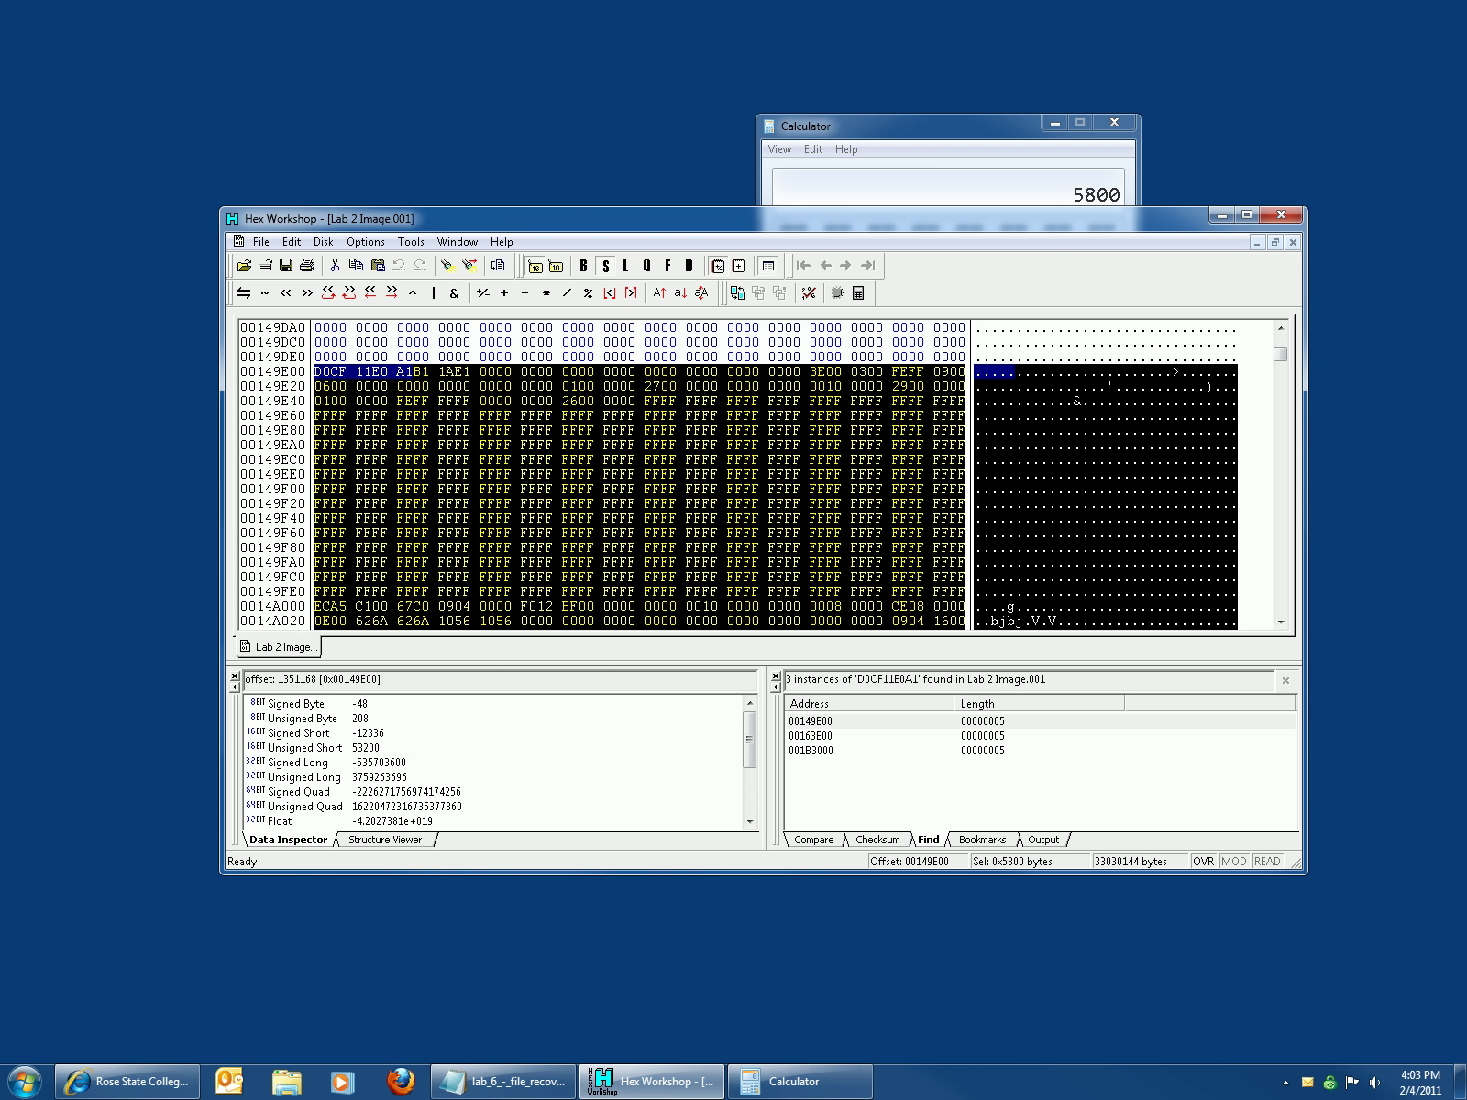
Check the selected block from the document header at 00149E00 through to its end just before the PNG header
drag(1280, 353, 1280, 341)
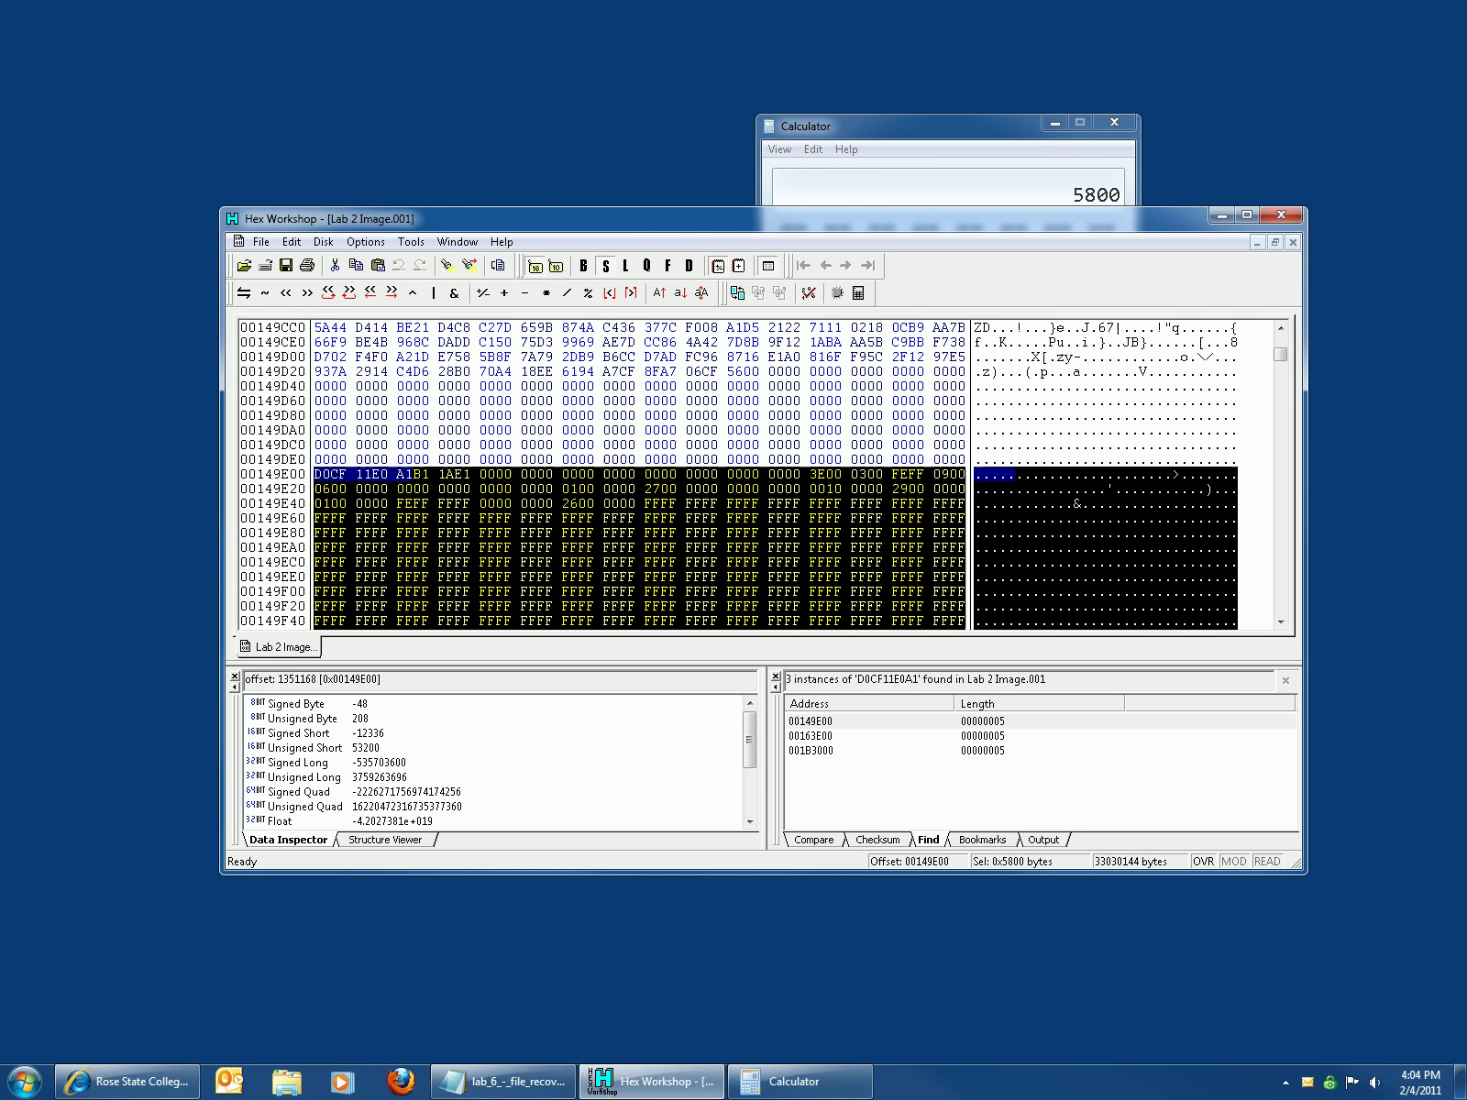
scroll(641, 474, down, 13)
scroll(642, 474, down, 20)
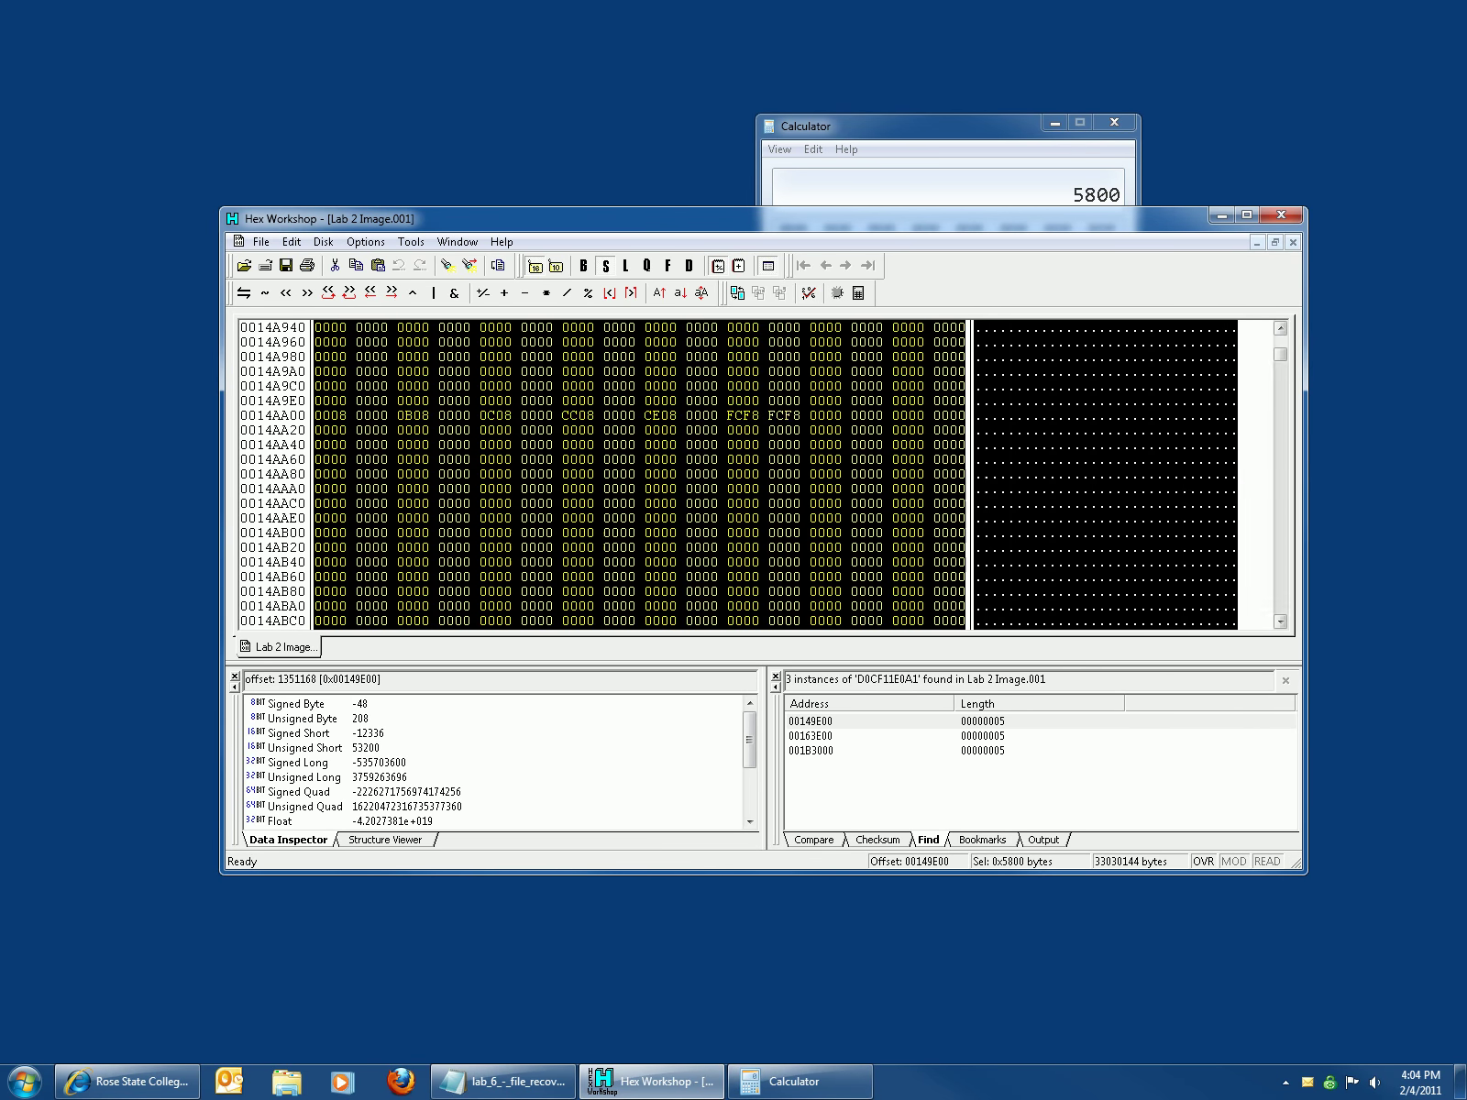
scroll(641, 474, down, 20)
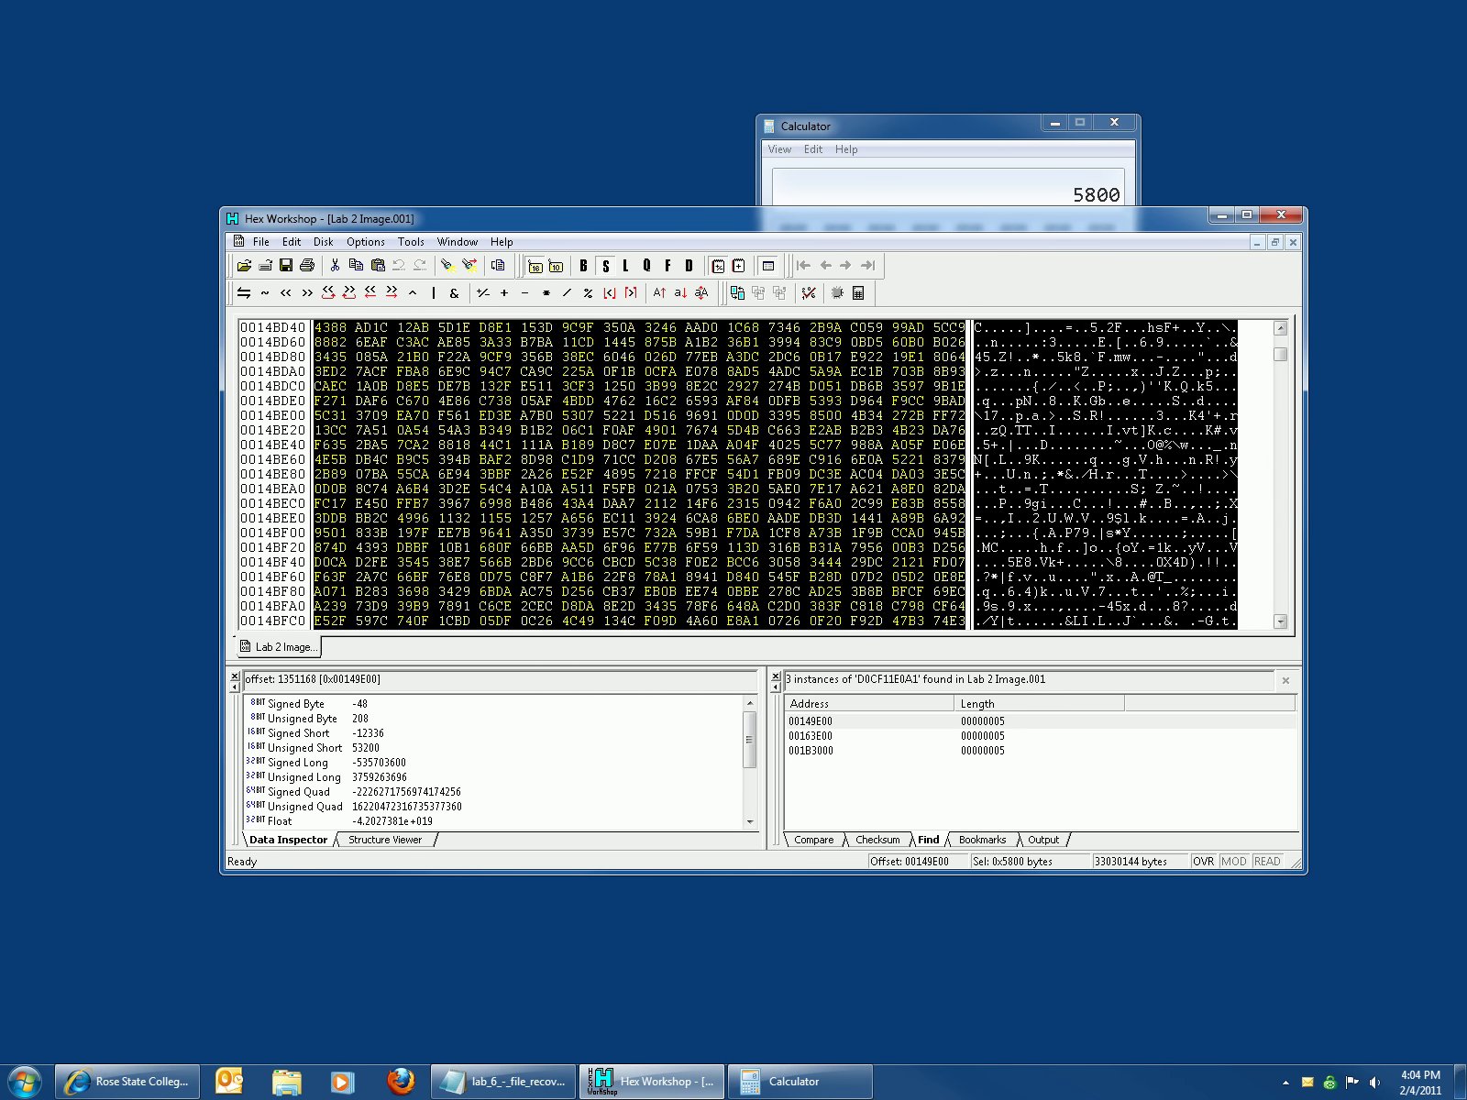
scroll(642, 474, down, 20)
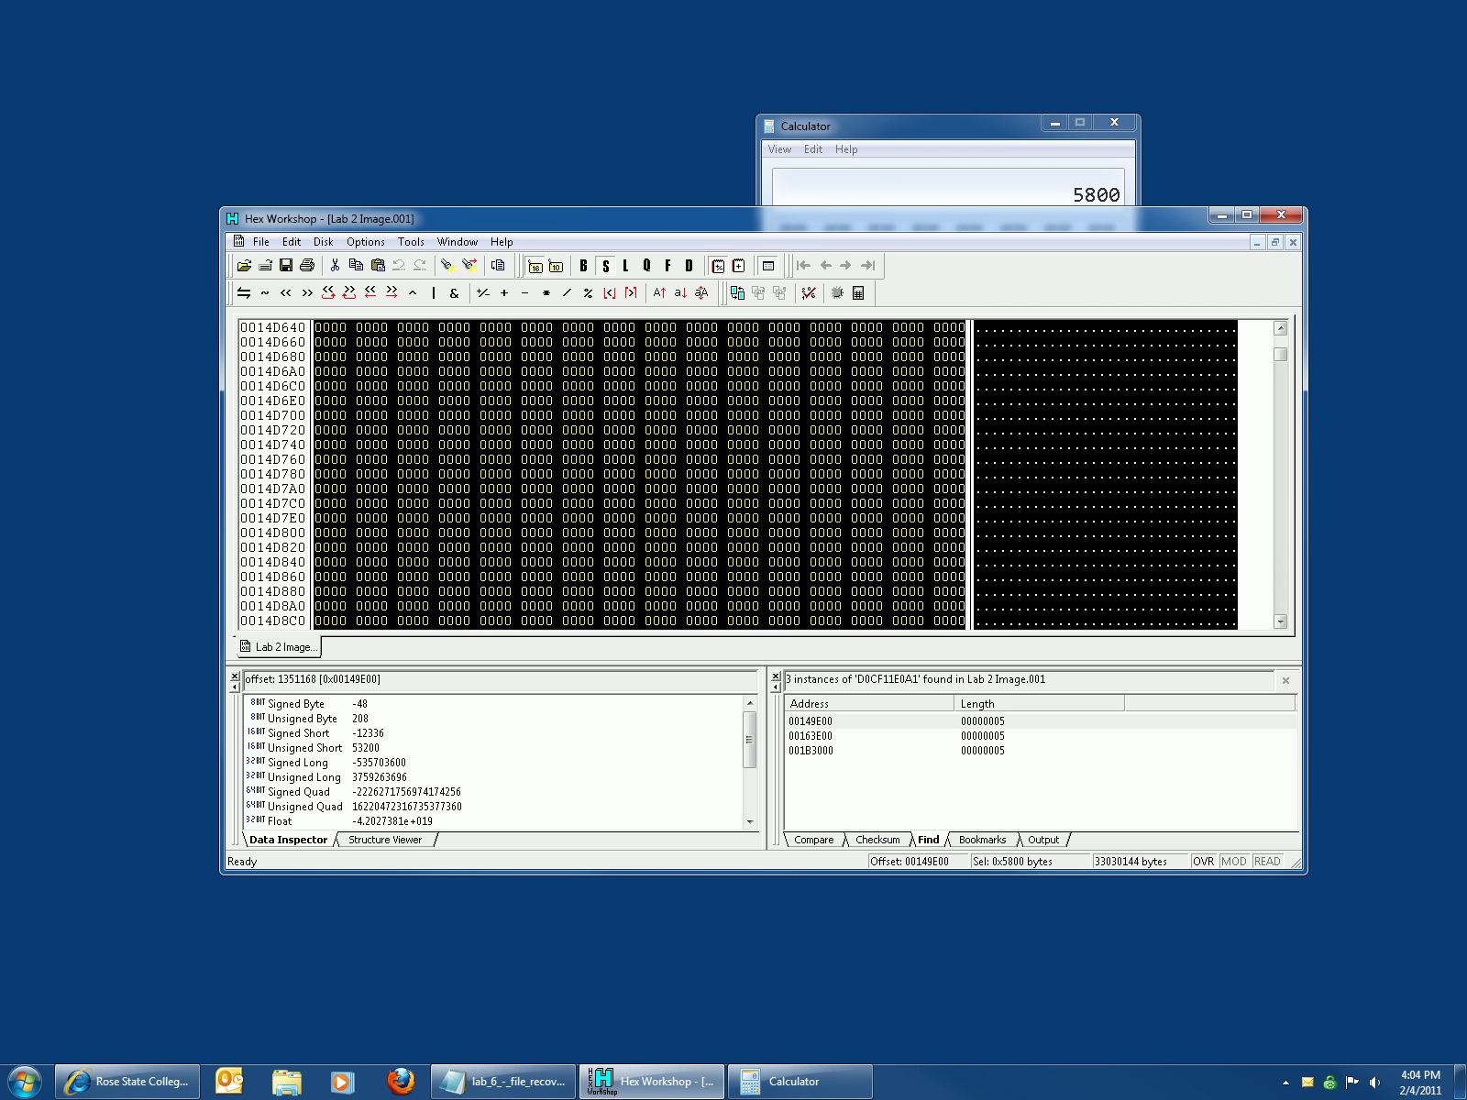
scroll(642, 474, down, 20)
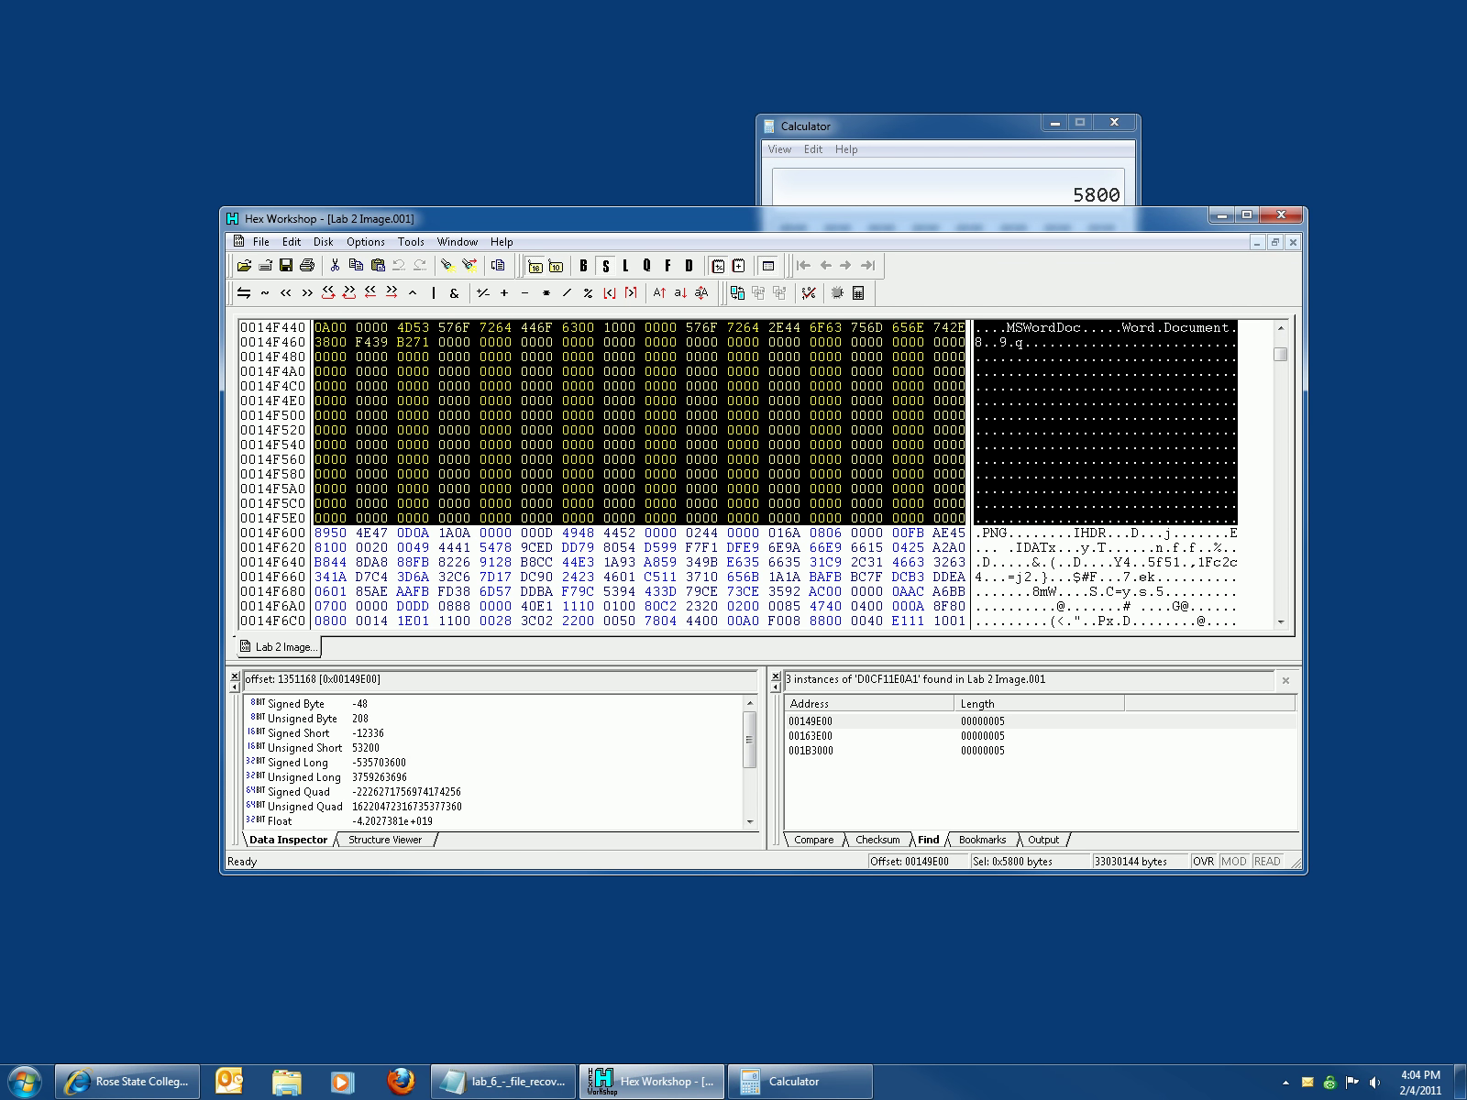
Copy the selected 0x5800-byte block and paste it into a new empty file
right_click(562, 408)
click(596, 432)
click(262, 241)
click(279, 263)
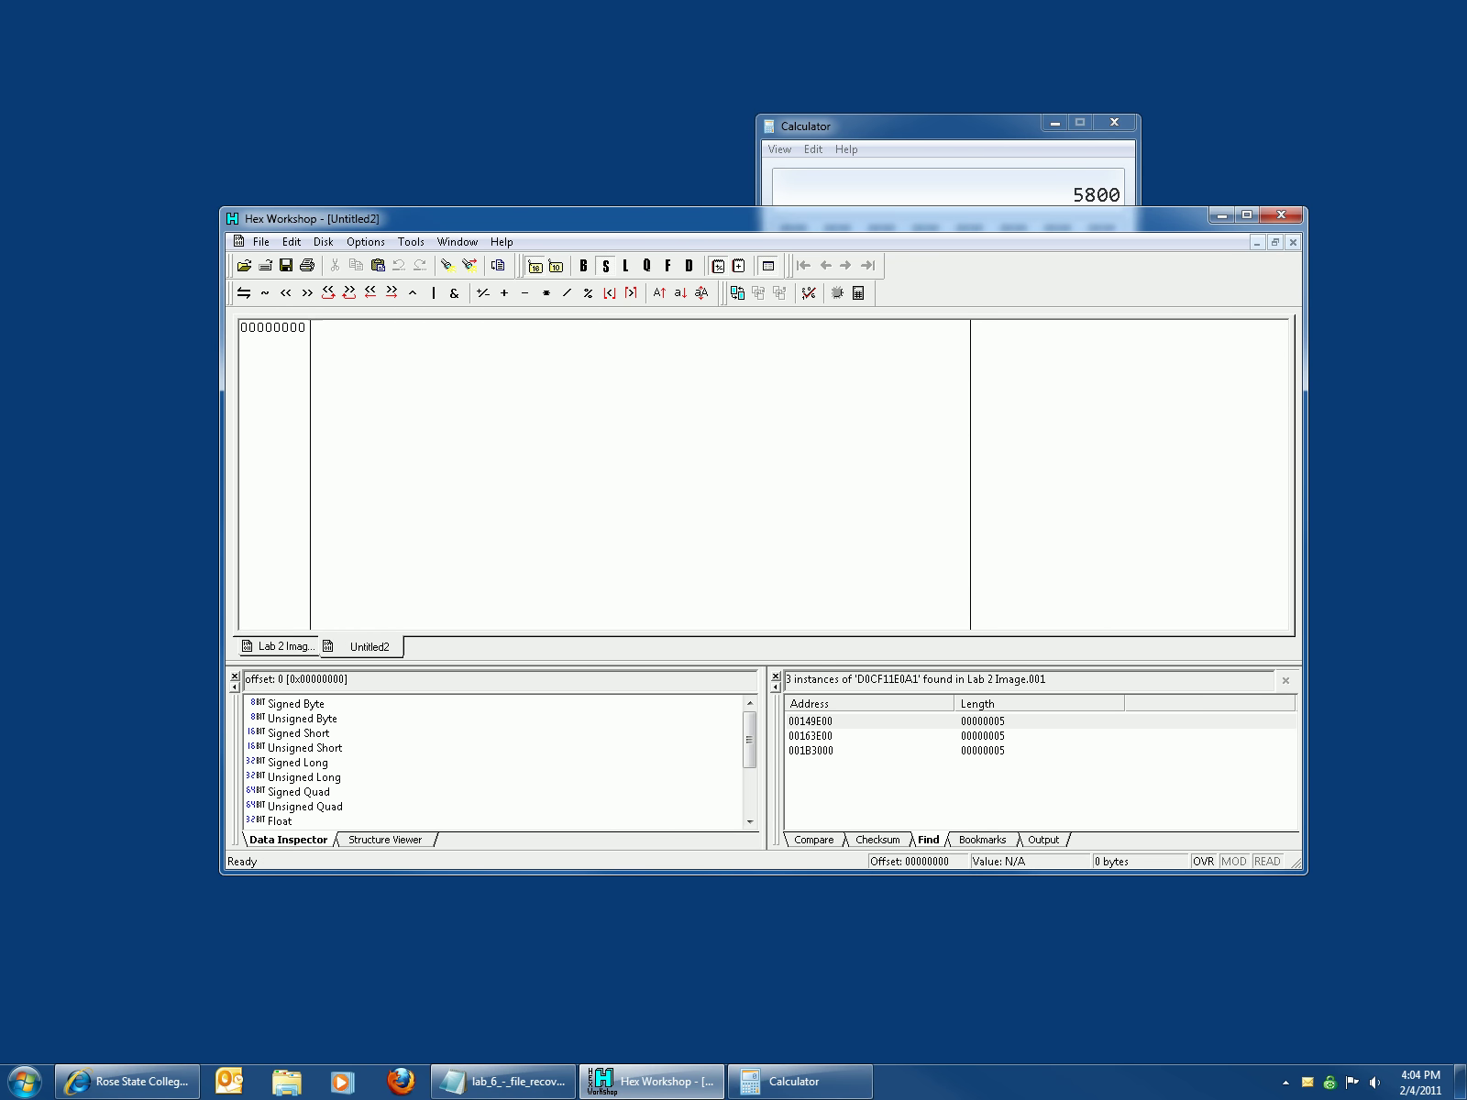
right_click(535, 413)
key(i)
key(Return)
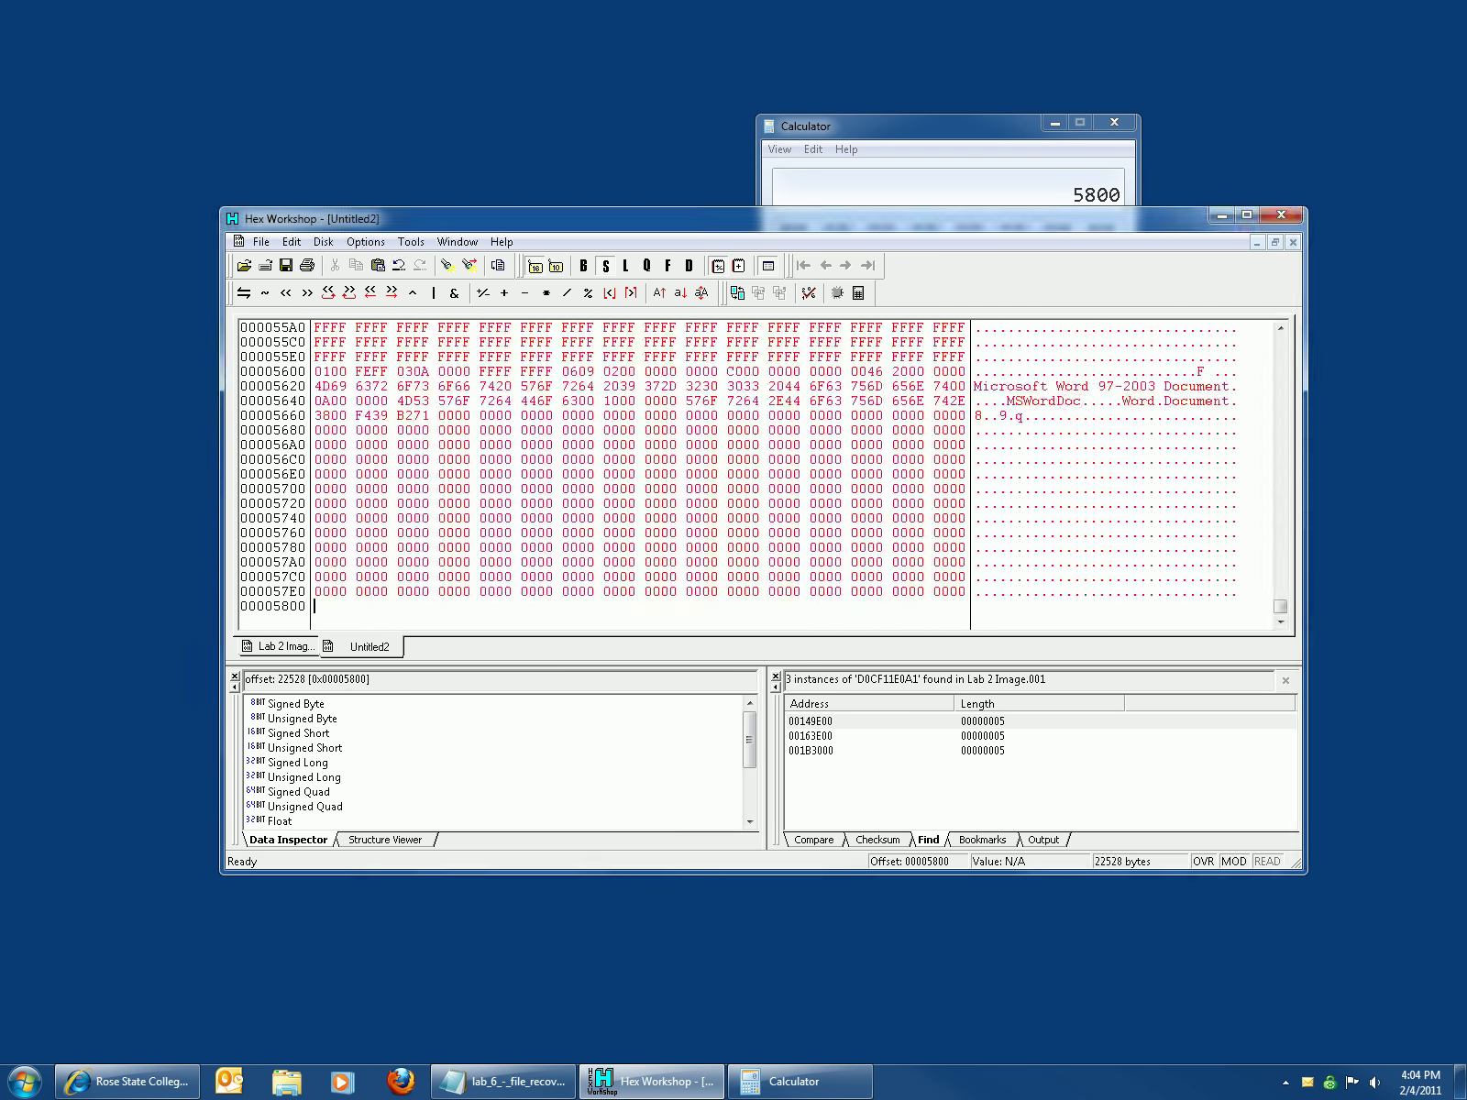
Save the new file as test1.doc in the OSU folder
click(286, 265)
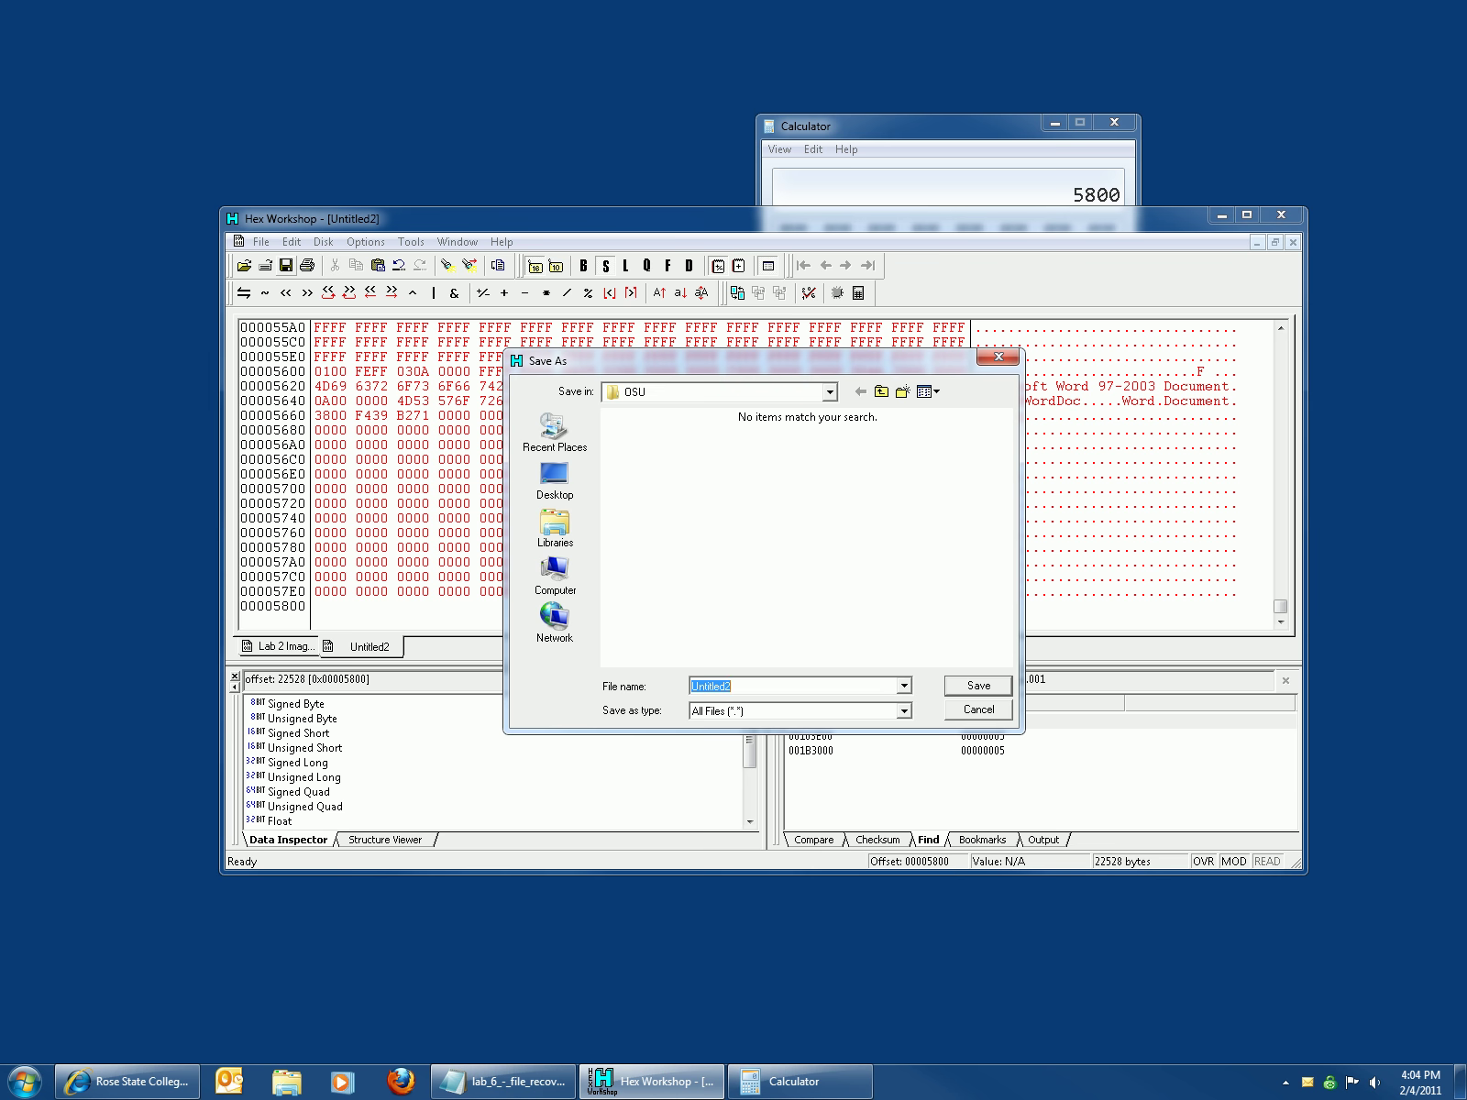
text(test1.doc)
key(Return)
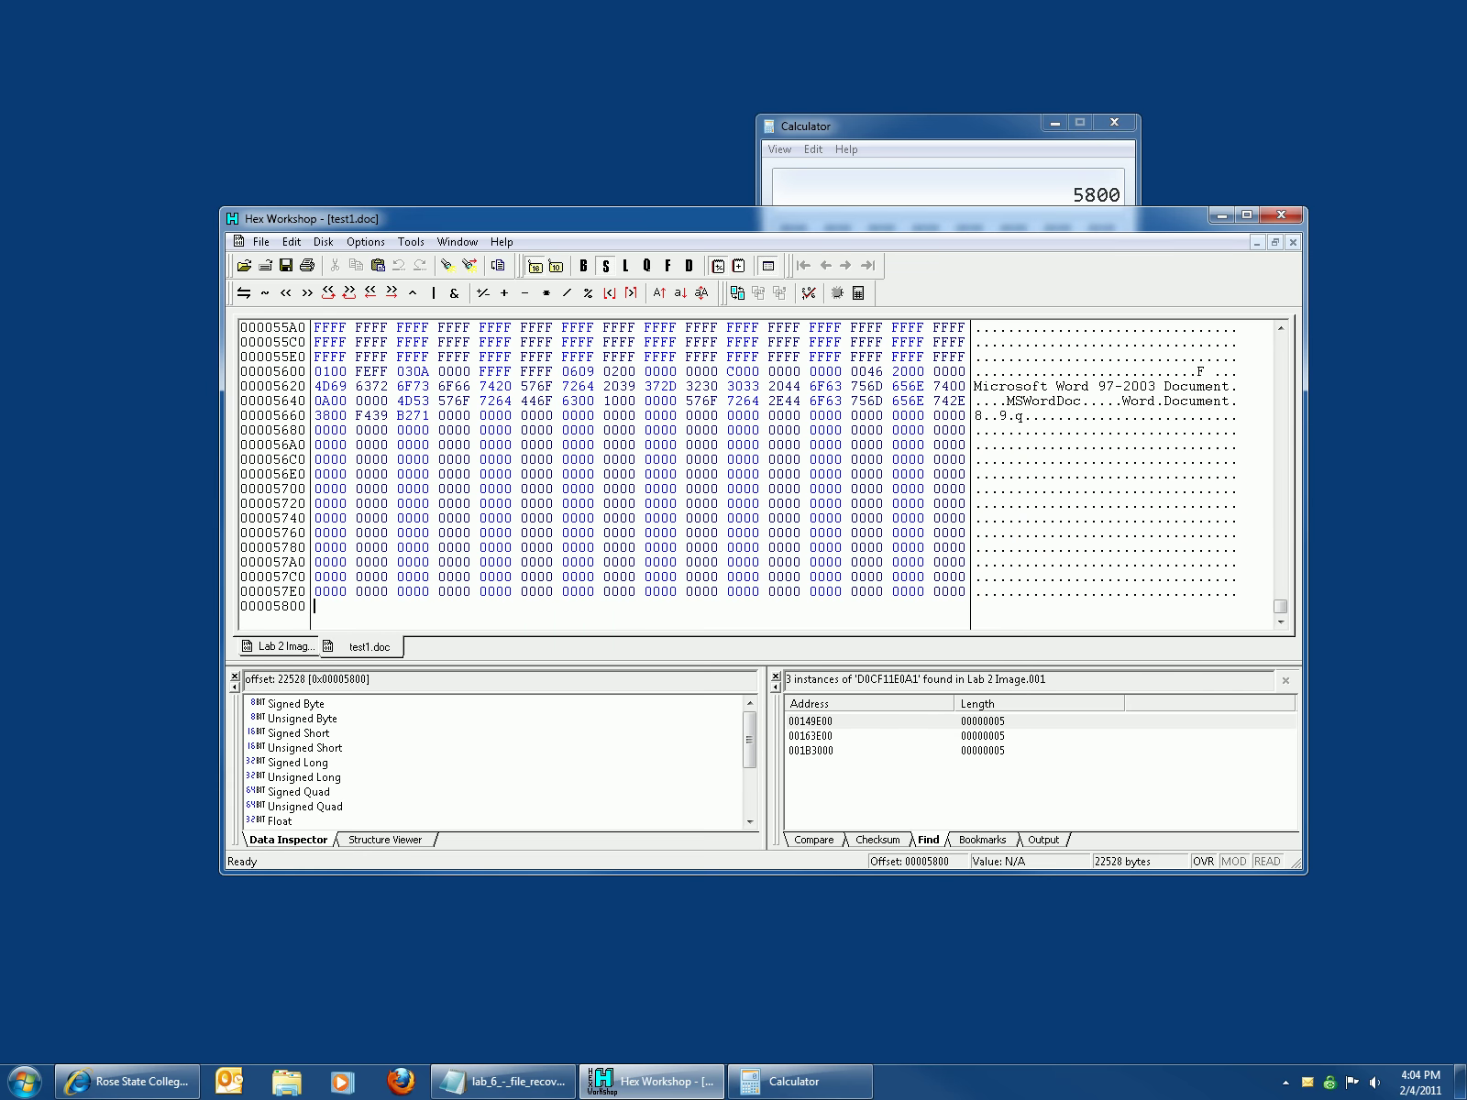
Open test1.doc from the OSU folder in Word to check its text and document information, then close it and return to Lab 2 Image.001
key(super+e)
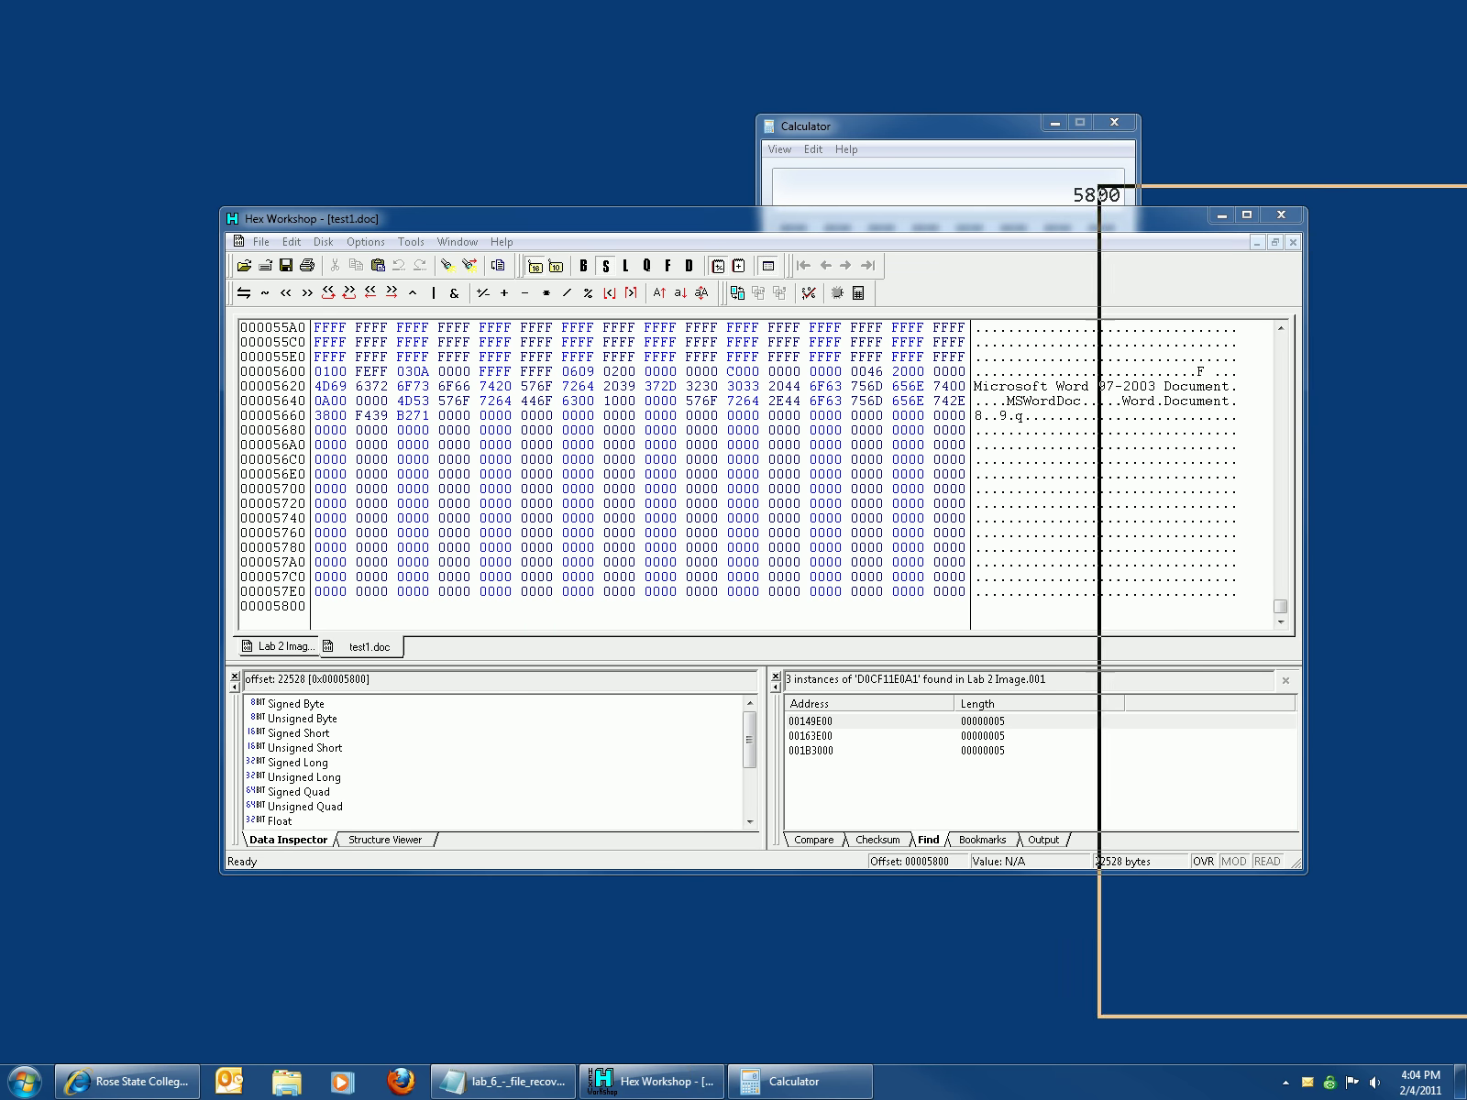
double_click(699, 389)
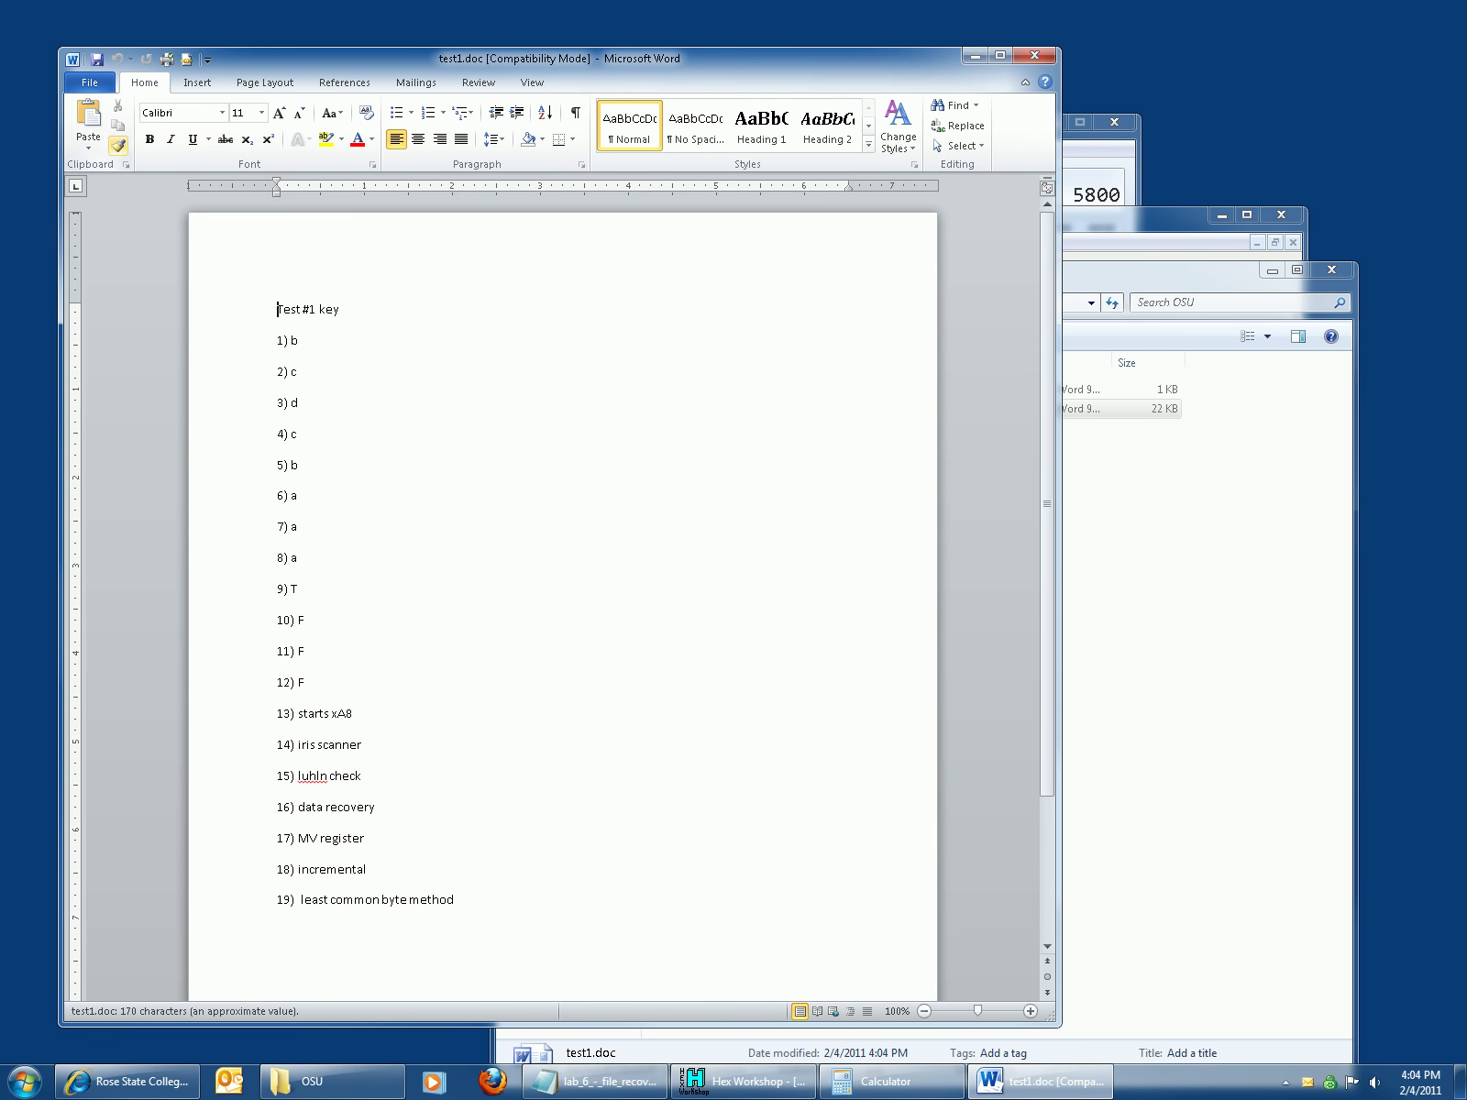
key(alt+f)
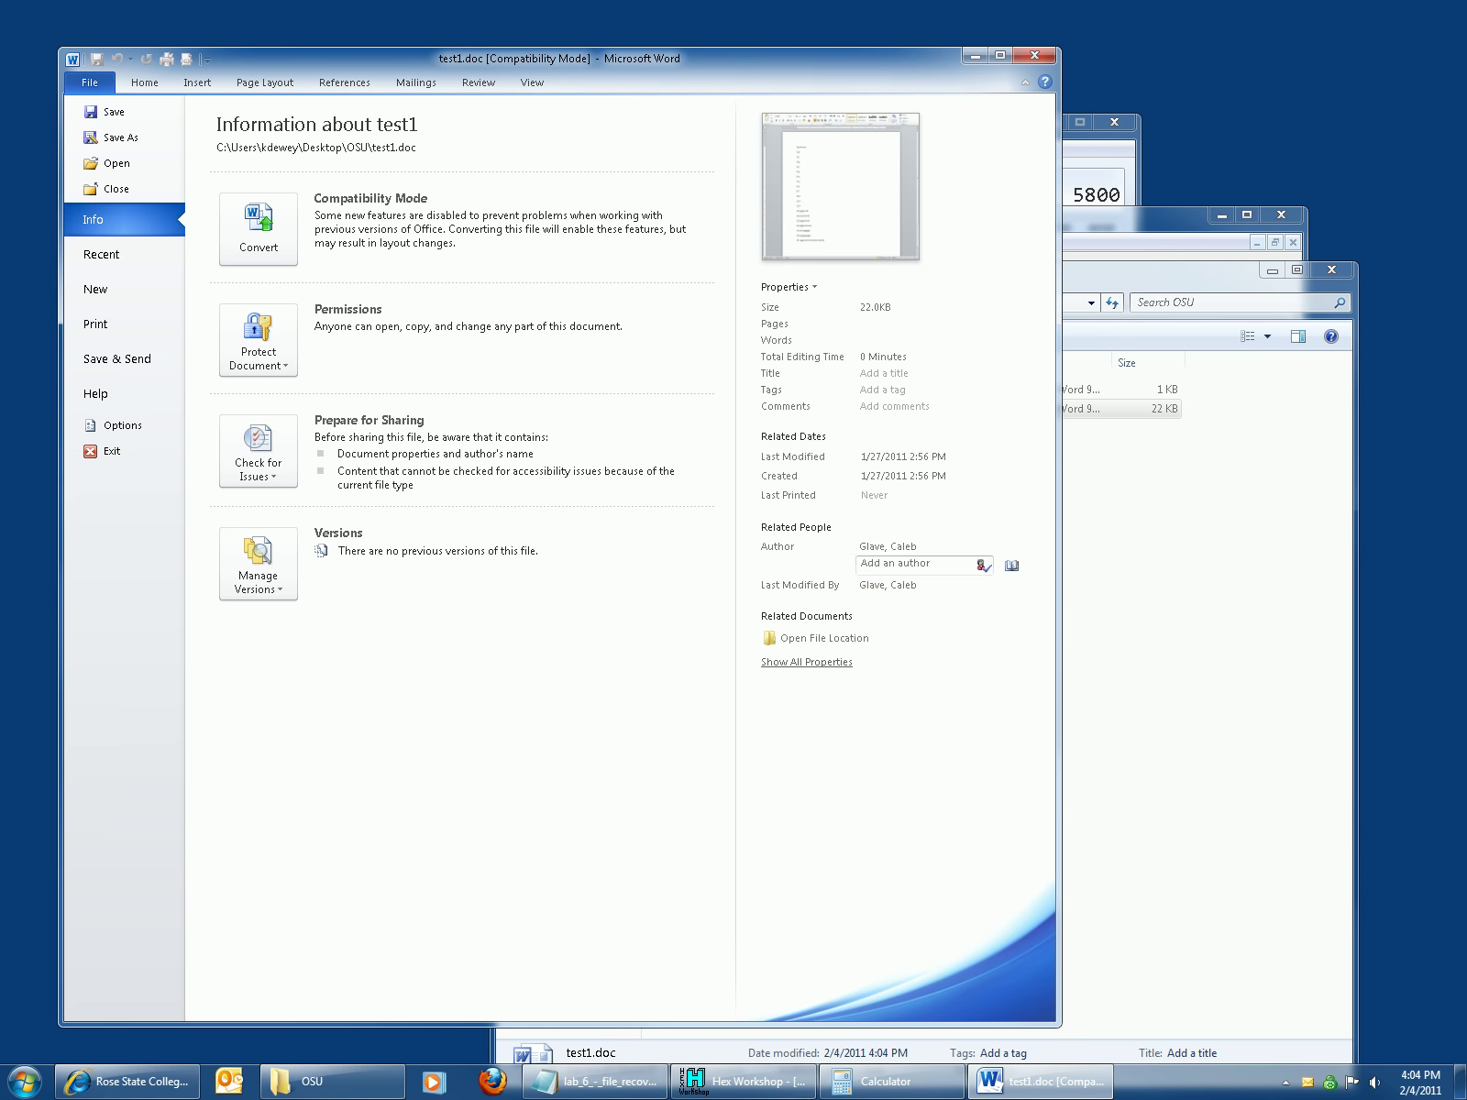
key(Escape)
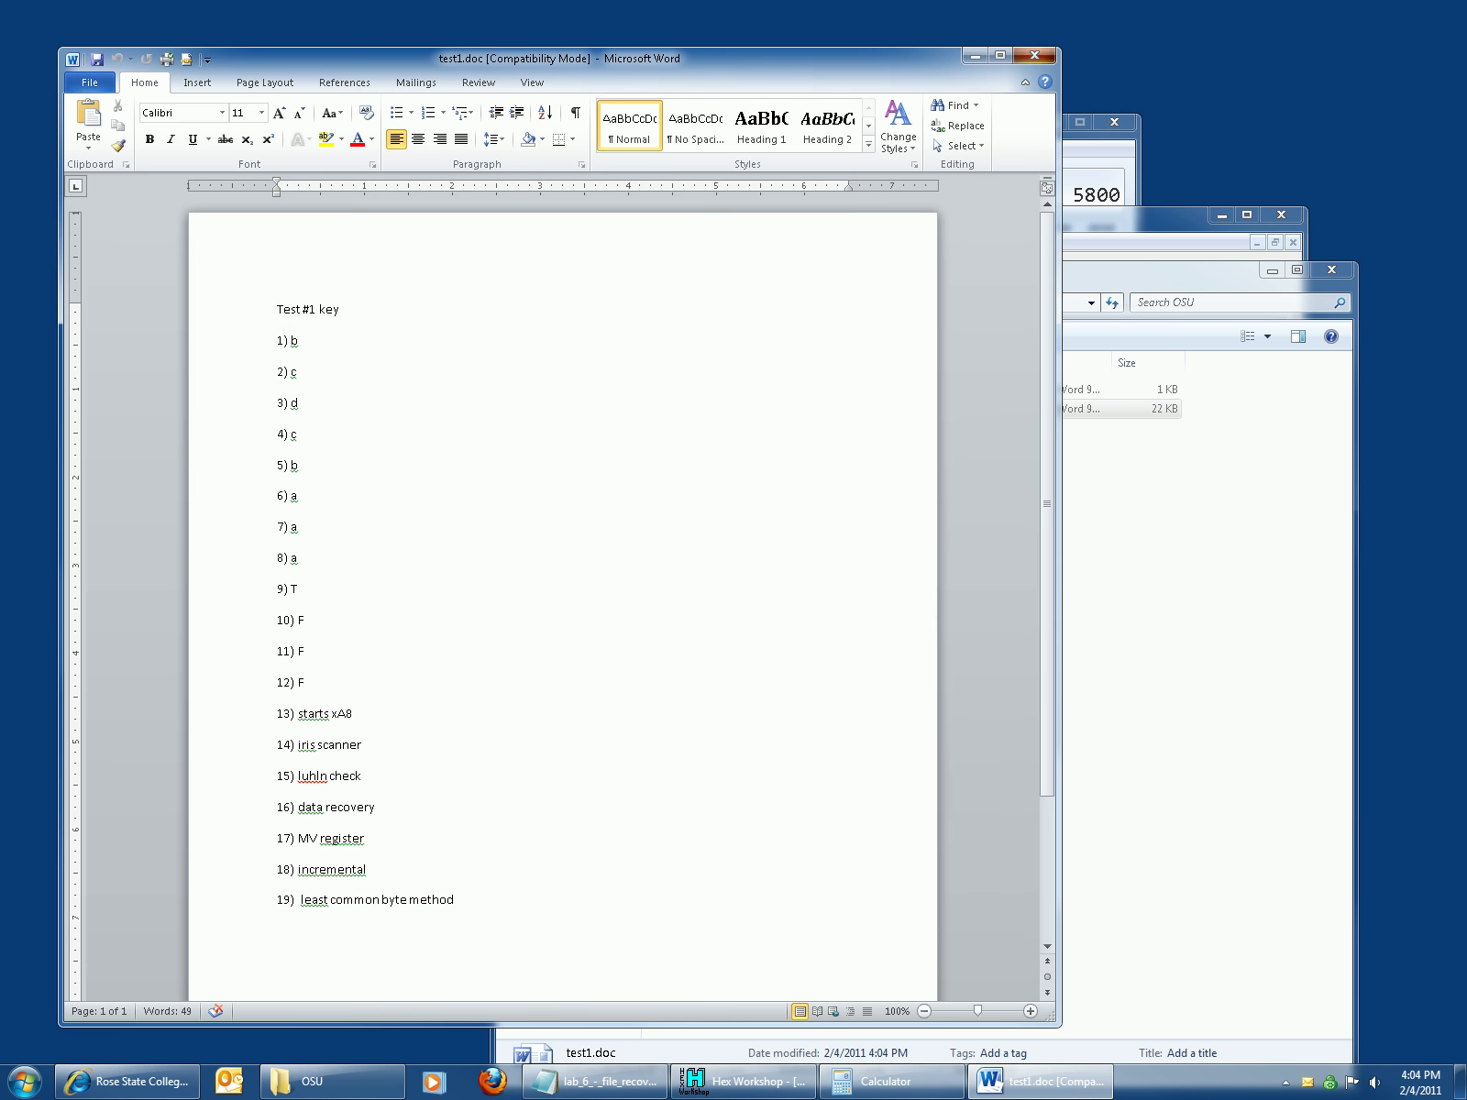
key(alt+F4)
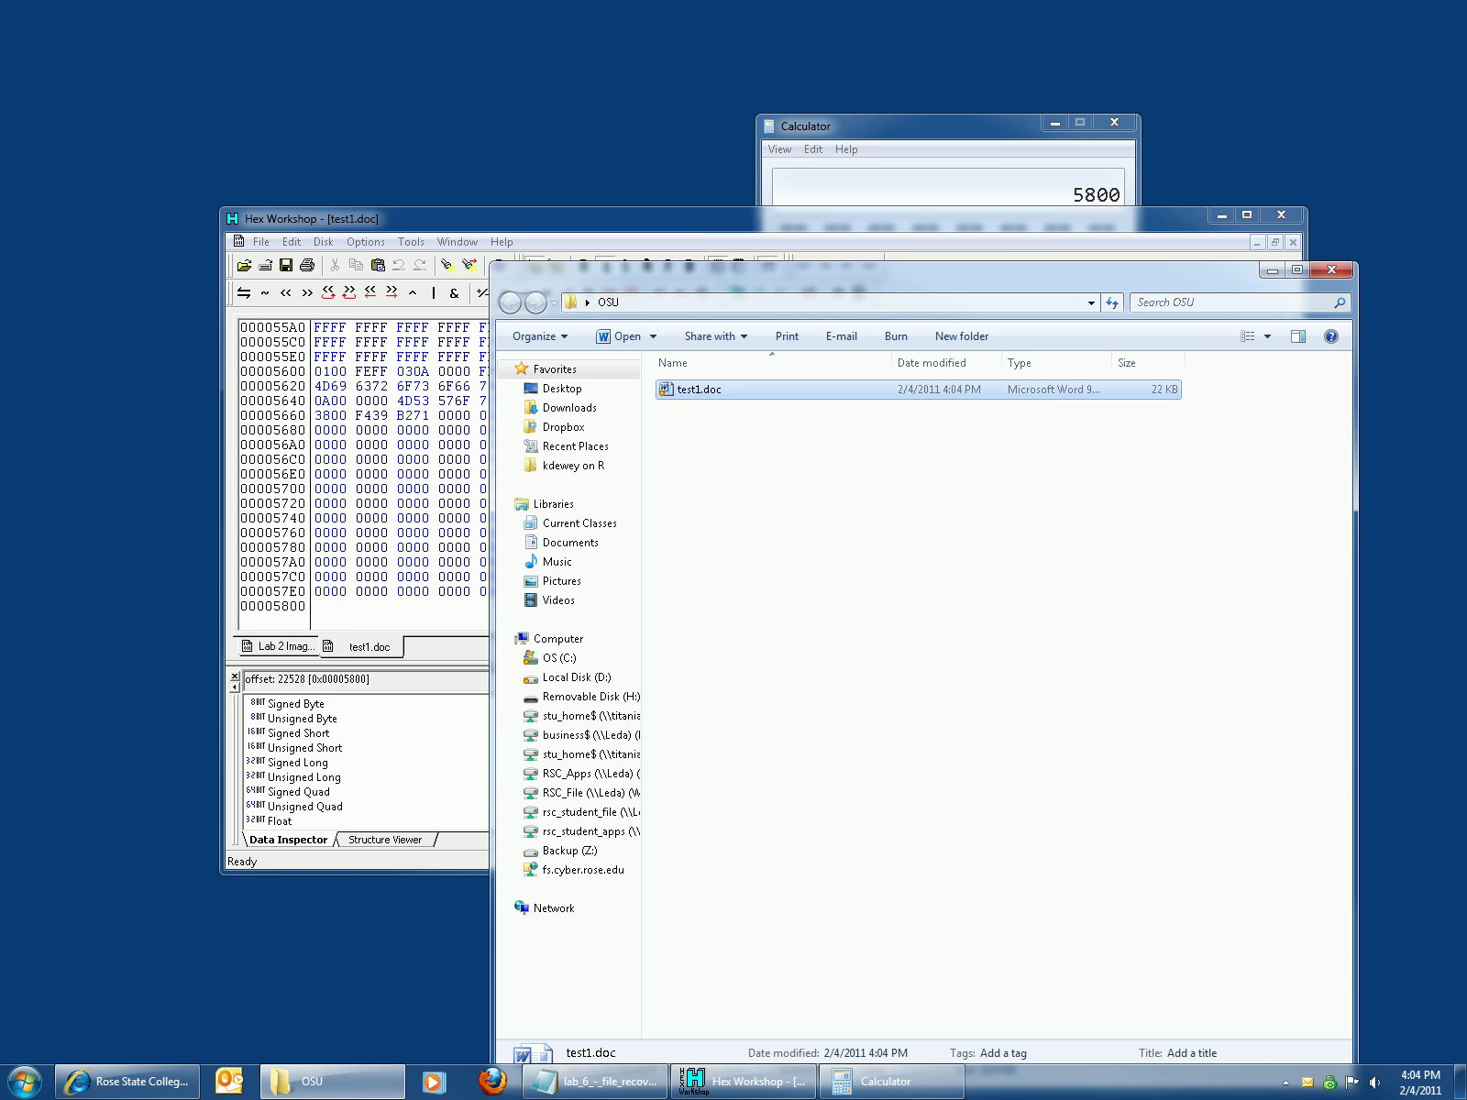
key(alt+F4)
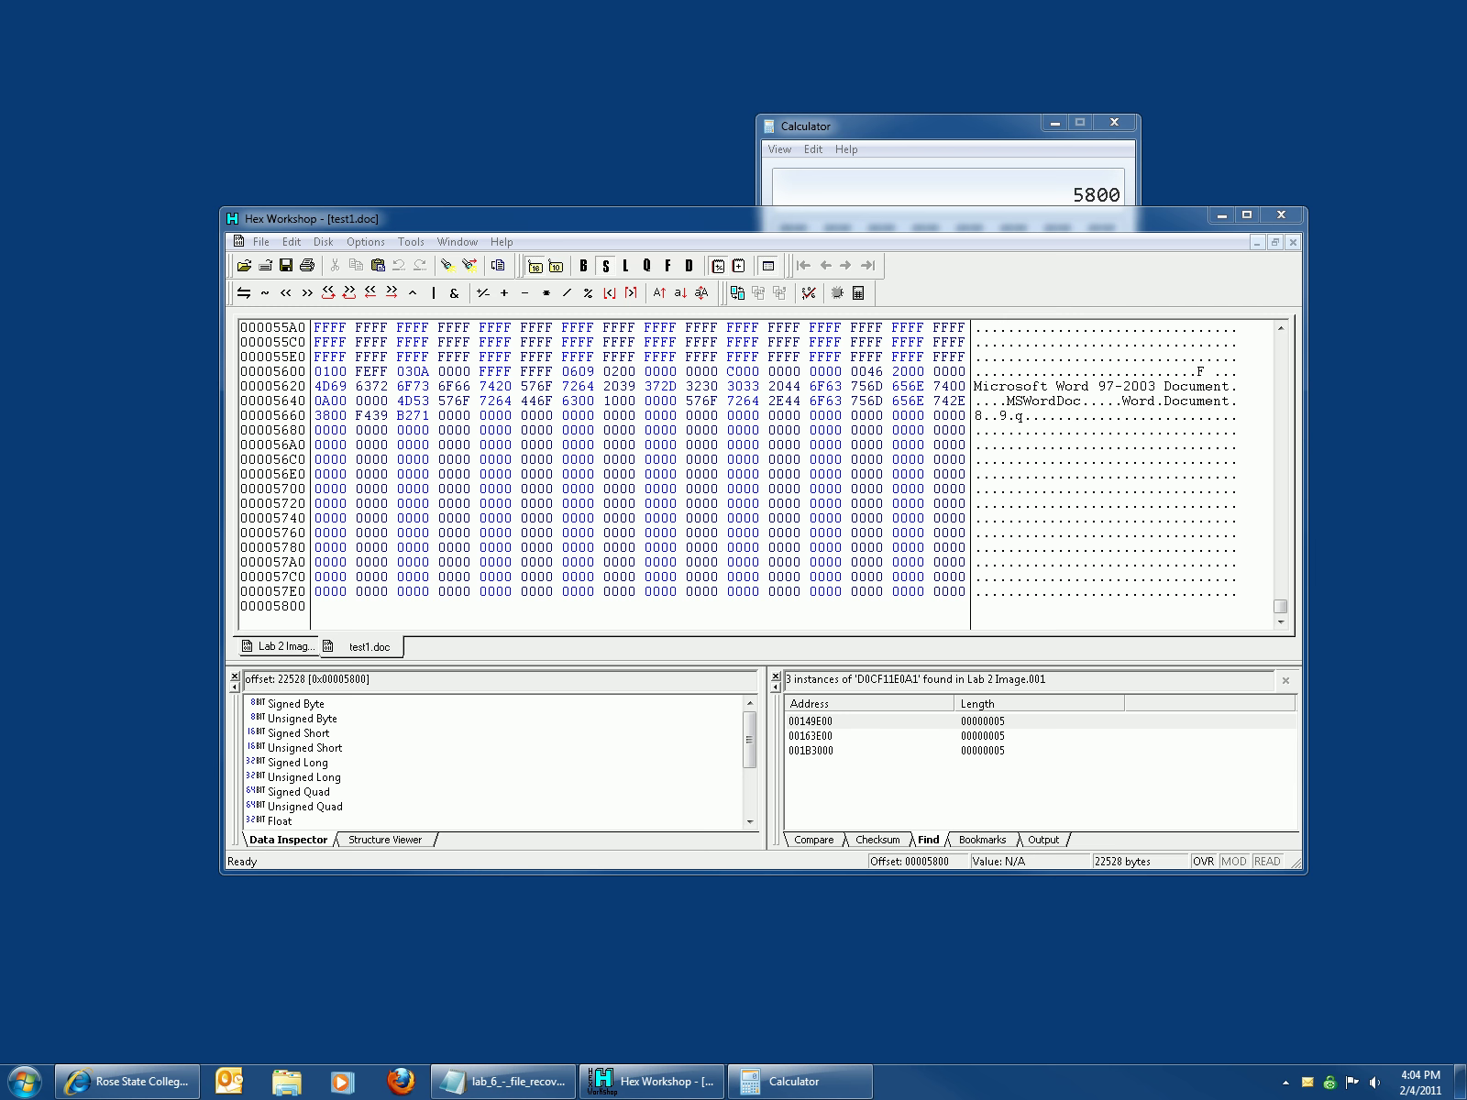
key(ctrl+Tab)
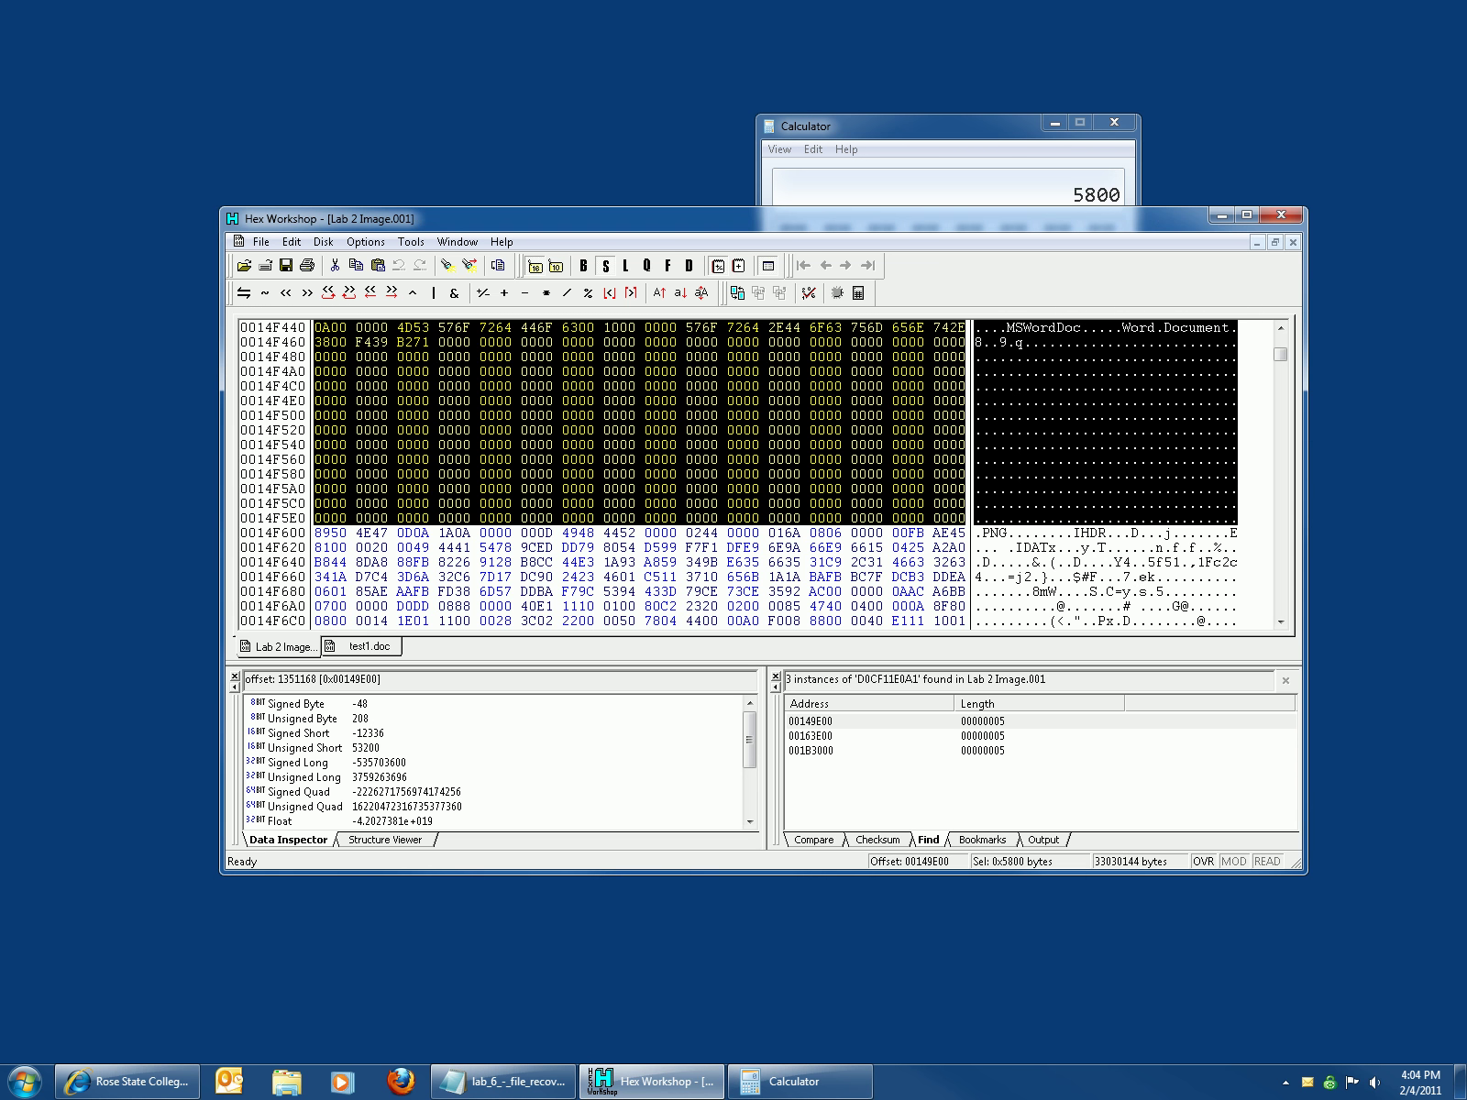